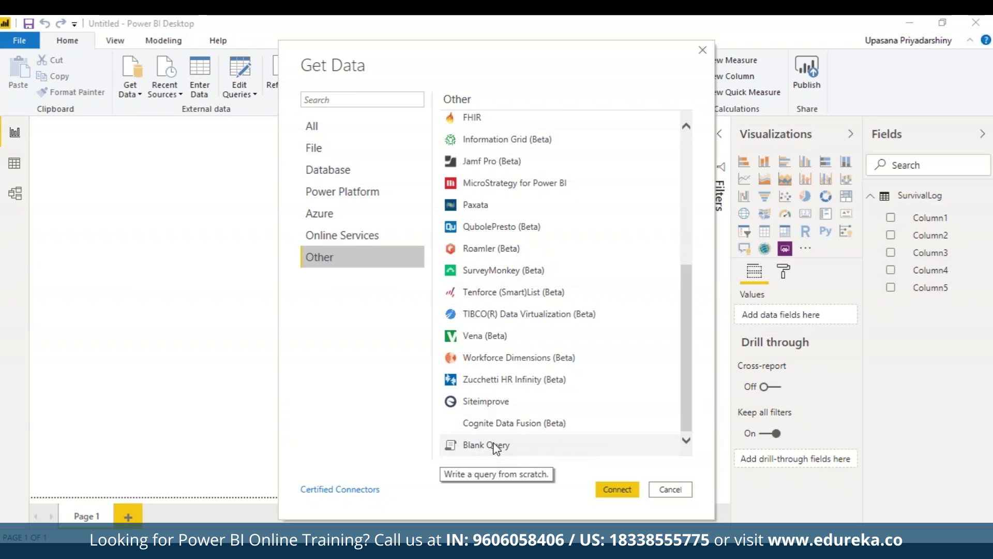
- Create a blank query and rename it SurvivalLog
{"action": "left_click", "coordinate": [492, 443]}
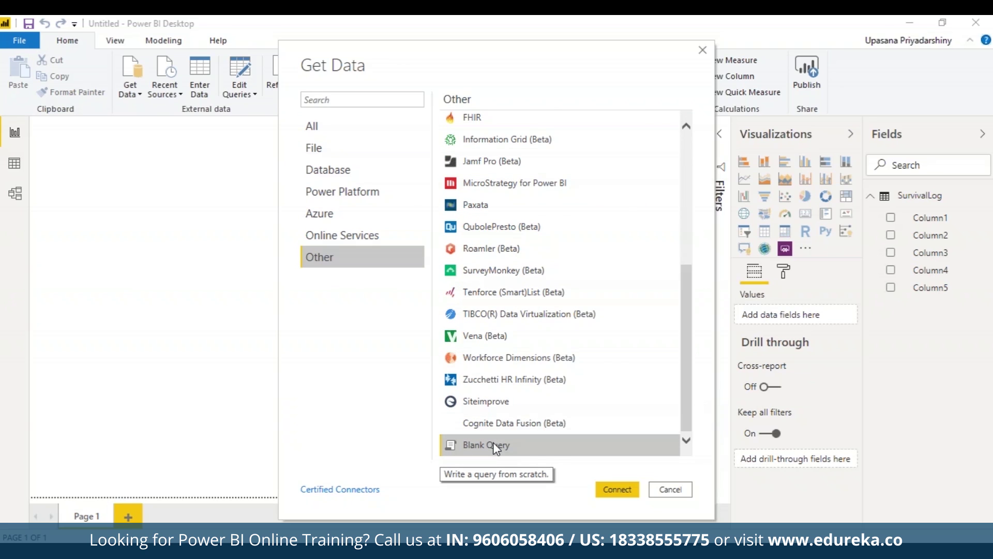
{"action": "double_click", "coordinate": [492, 444]}
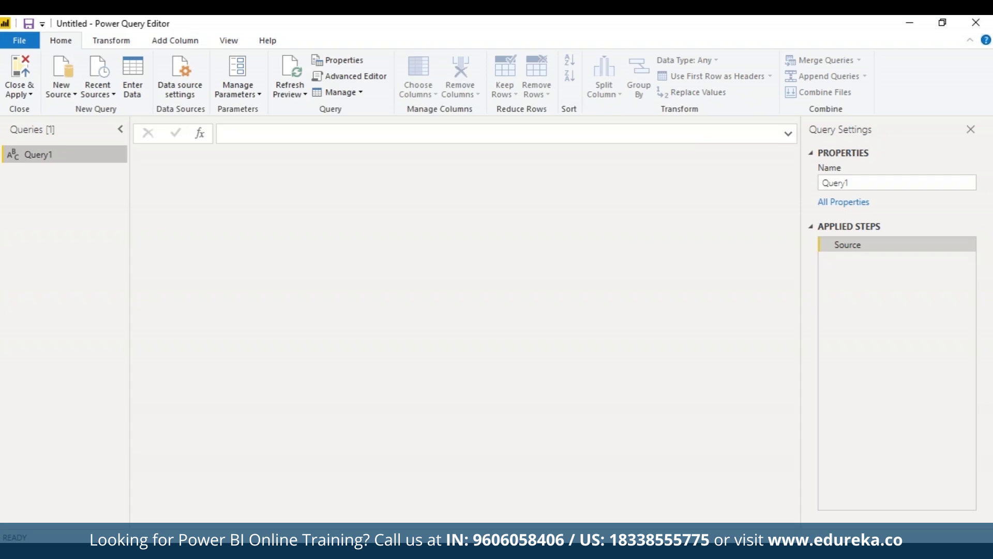
{"action": "right_click", "coordinate": [105, 156]}
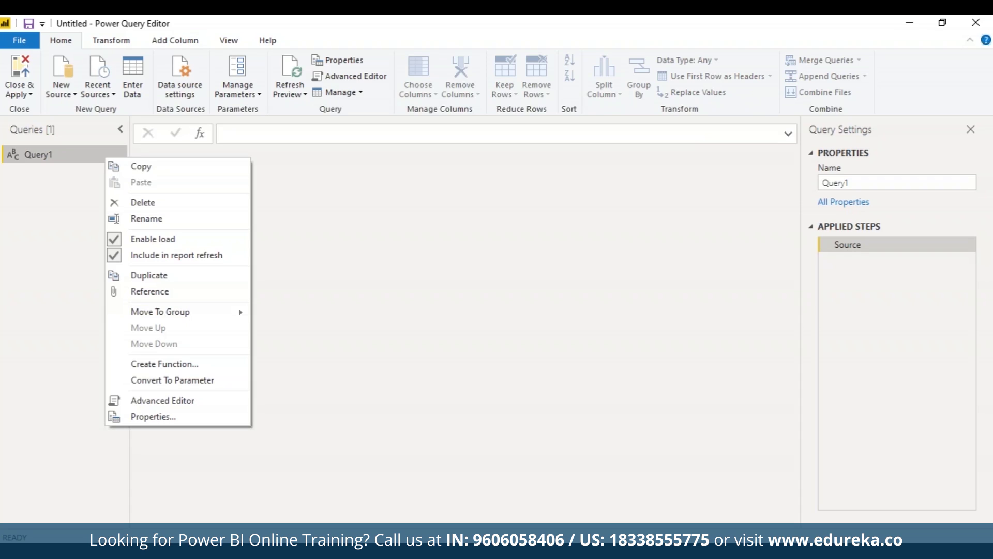
{"action": "left_click", "coordinate": [232, 226]}
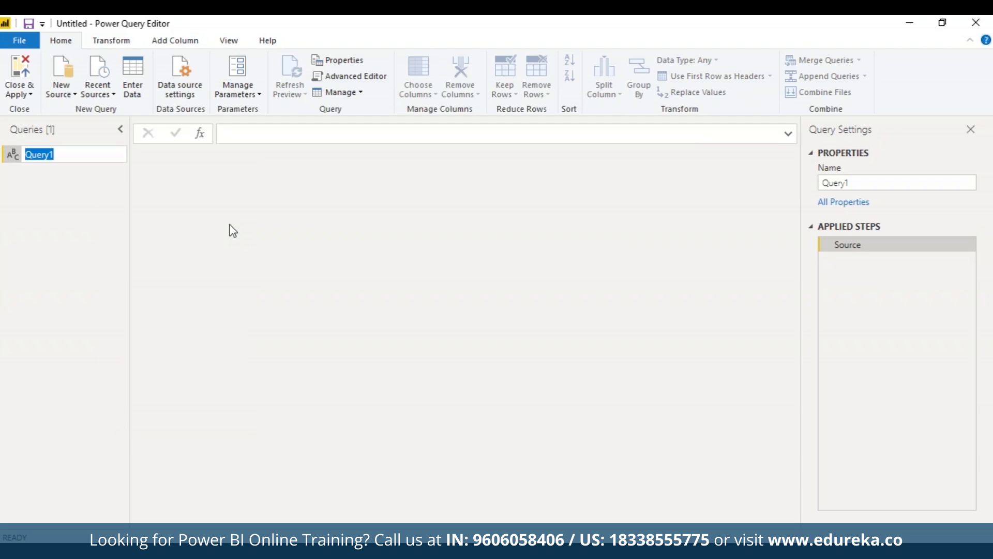
{"action": "type", "text": "SurvivalLog"}
{"action": "key", "text": "Return"}
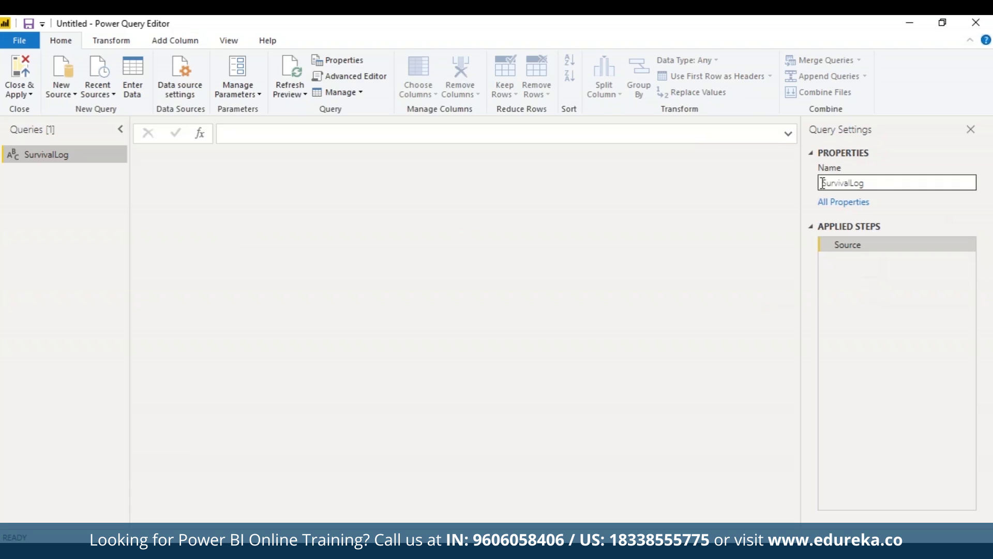
{"action": "left_click_drag", "start_coordinate": [823, 183], "coordinate": [876, 184]}
{"action": "left_click", "coordinate": [719, 197]}
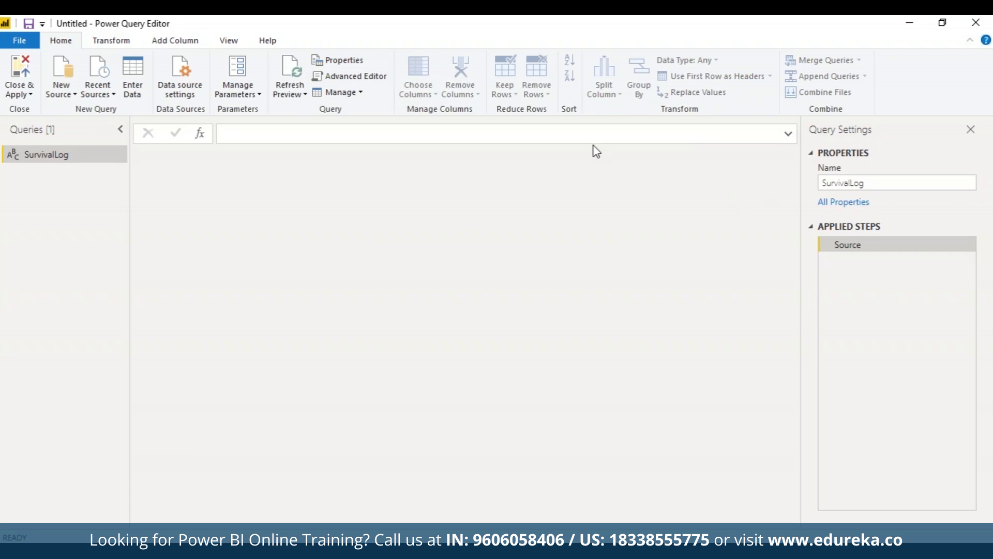
- Replace the SurvivalLog query's default code with a GetPassengers step that reads C:\DataFiles\titanic.csv through Csv.Document and File.Contents, using a comma delimiter and encoding 1252
{"action": "left_click", "coordinate": [227, 41]}
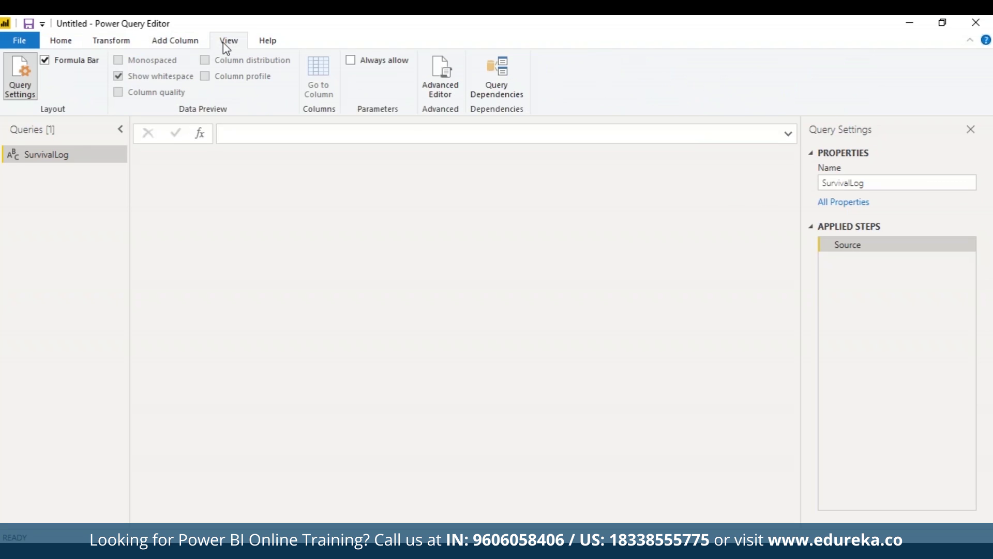
{"action": "left_click", "coordinate": [440, 78]}
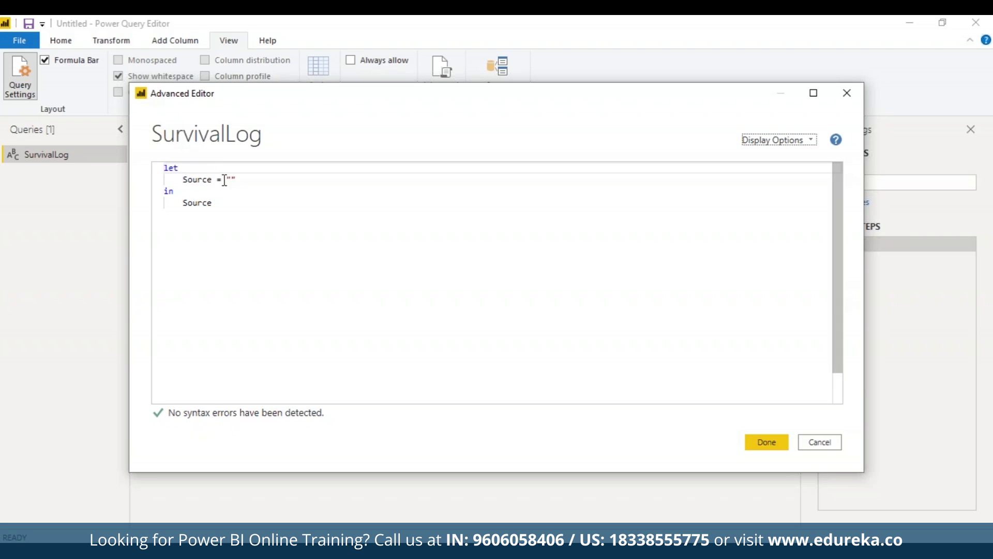
{"action": "left_click_drag", "start_coordinate": [237, 180], "coordinate": [227, 181]}
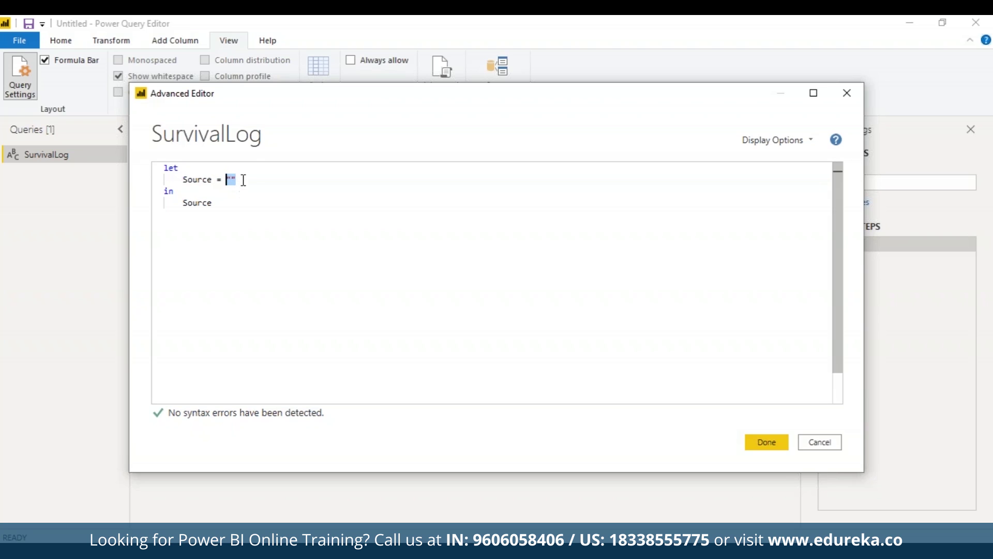
{"action": "left_click", "coordinate": [259, 202]}
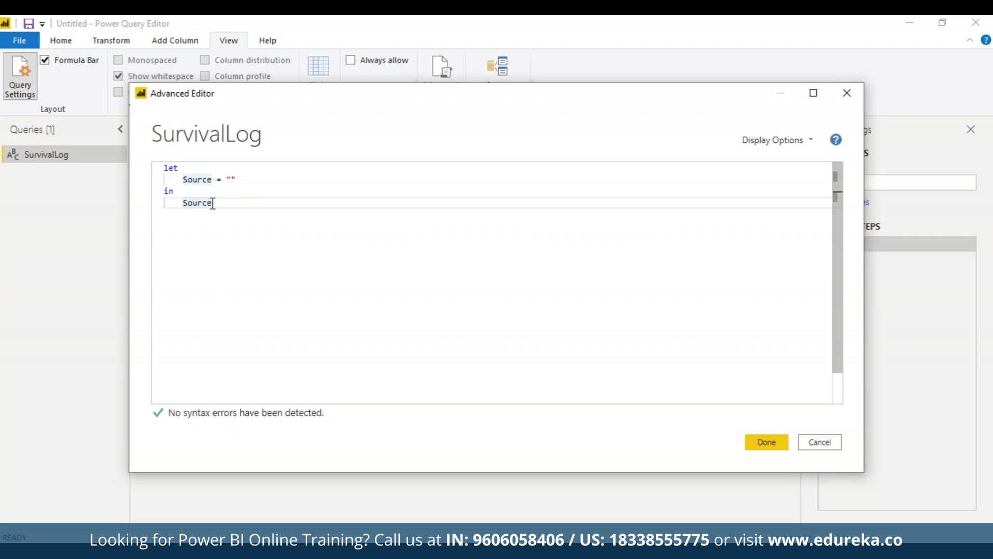
{"action": "left_click_drag", "start_coordinate": [212, 203], "coordinate": [178, 203]}
{"action": "left_click", "coordinate": [244, 256]}
{"action": "left_click_drag", "start_coordinate": [551, 98], "coordinate": [478, 101]}
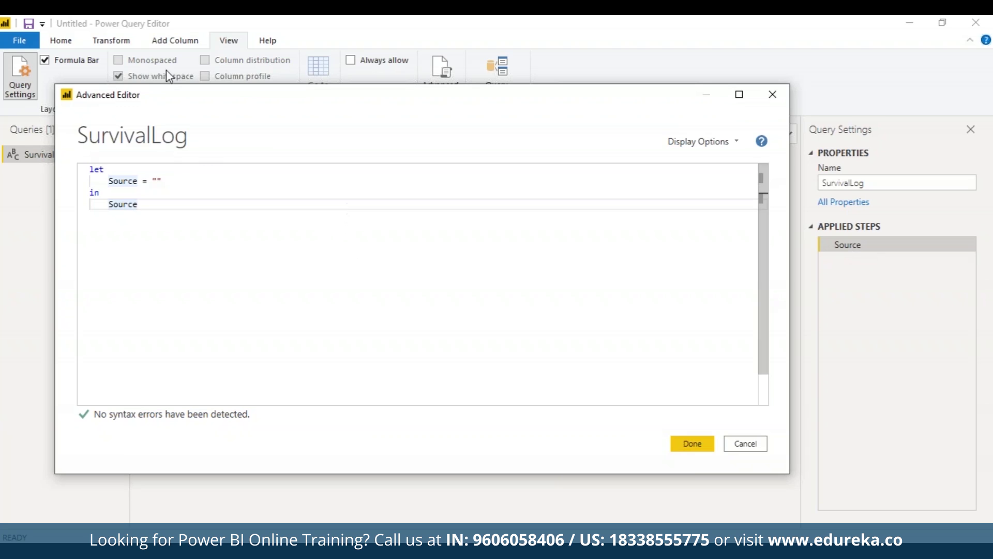
{"action": "left_click_drag", "start_coordinate": [141, 205], "coordinate": [85, 173]}
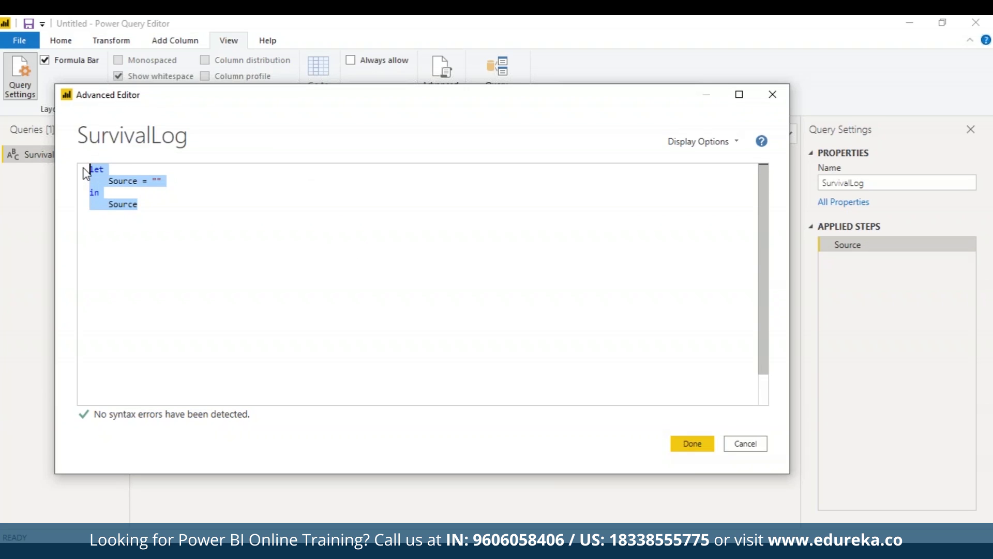
{"action": "key", "text": "ctrl+v"}
{"action": "left_click", "coordinate": [628, 169]}
{"action": "key", "text": "Return"}
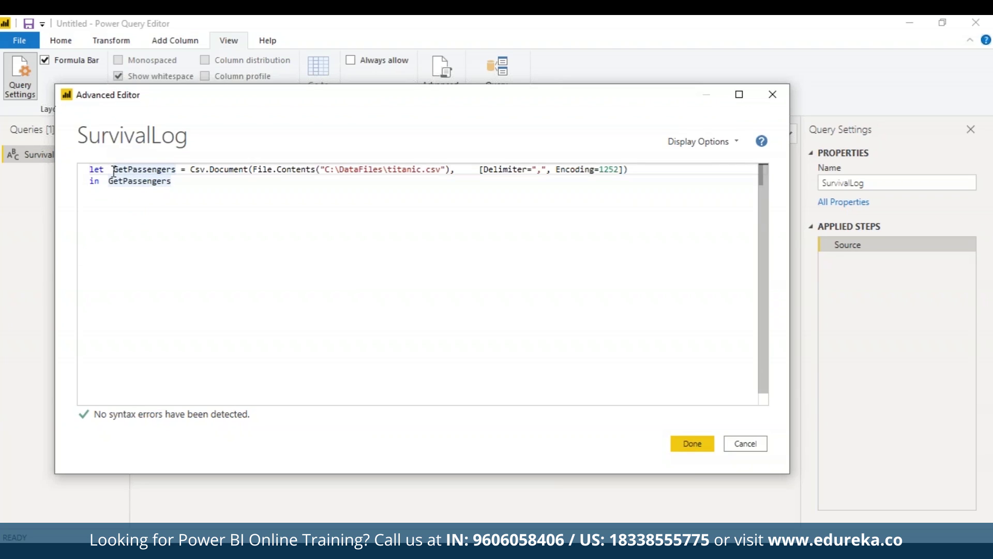
- Examine the parts of the GetPassengers expression: the step name, Csv.Document, File.Contents, the file path, the delimiter and the encoding
{"action": "left_click_drag", "start_coordinate": [114, 170], "coordinate": [175, 172]}
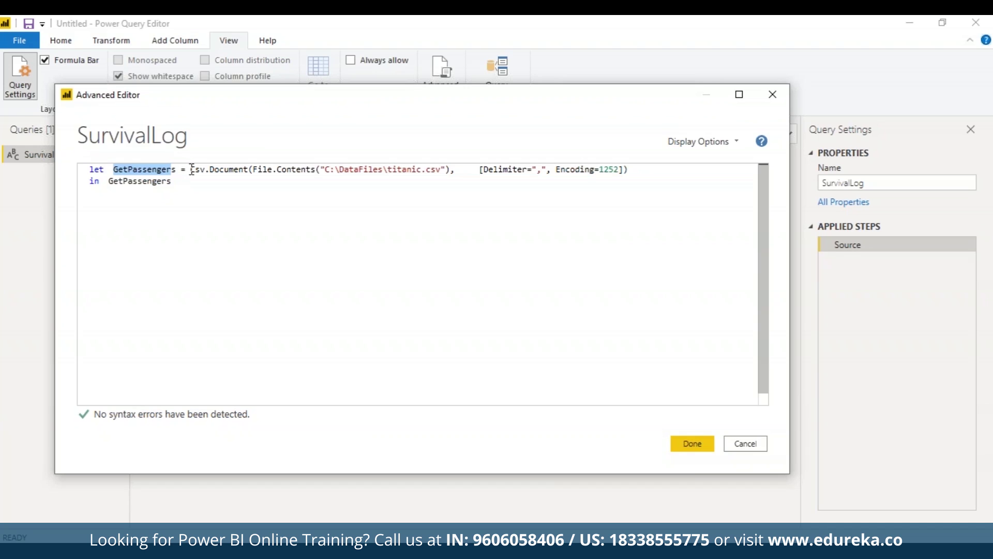
{"action": "left_click_drag", "start_coordinate": [191, 169], "coordinate": [250, 169]}
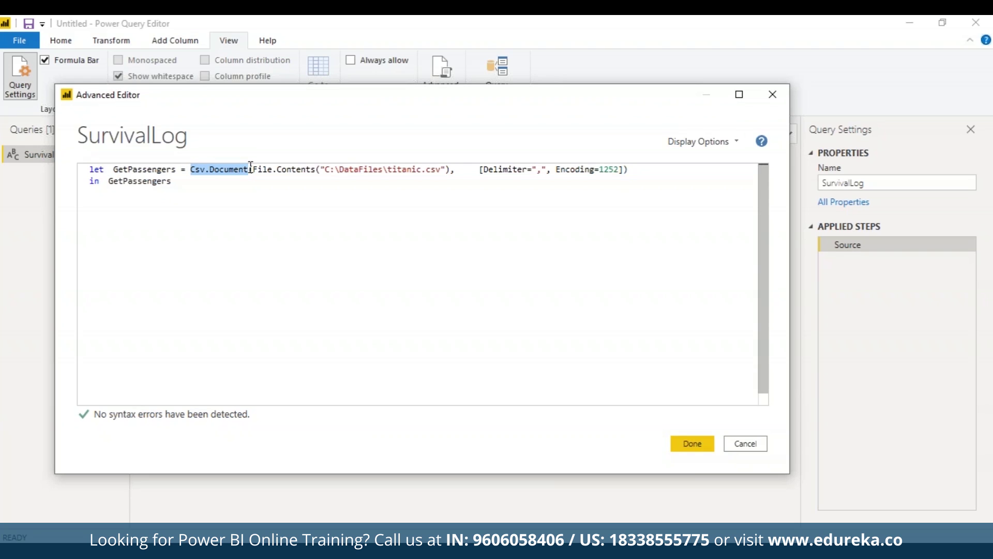
{"action": "mouse_move", "coordinate": [248, 168]}
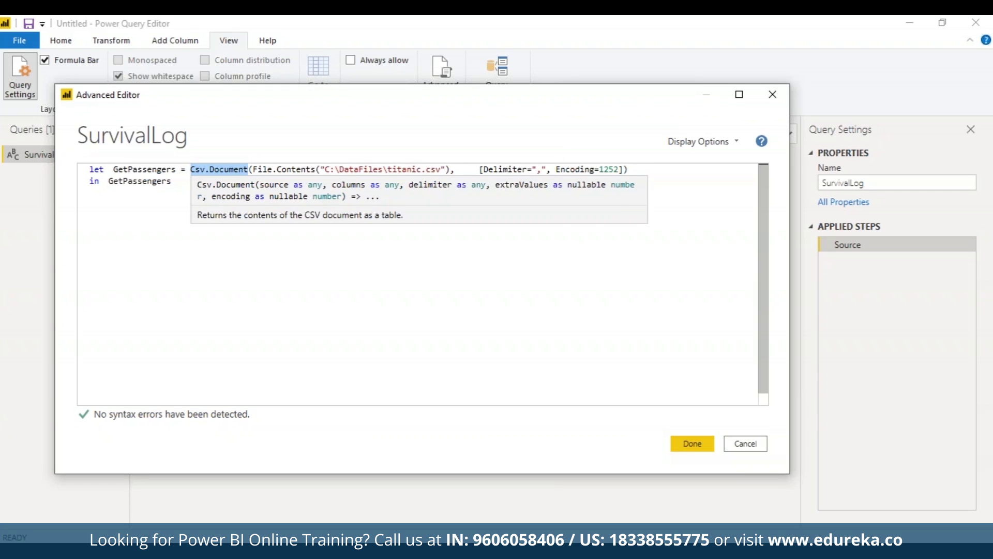
{"action": "left_click", "coordinate": [253, 169]}
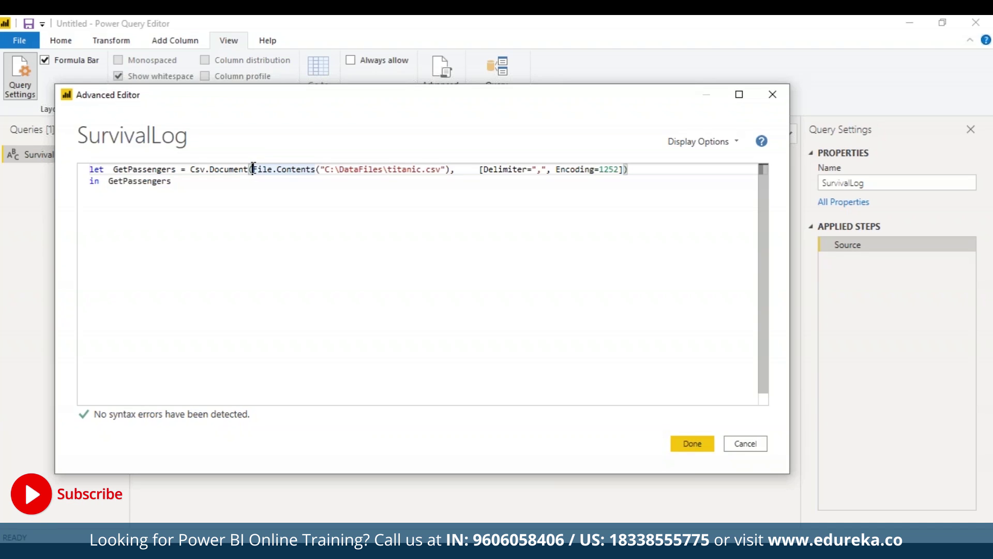
{"action": "left_click_drag", "start_coordinate": [252, 169], "coordinate": [315, 166]}
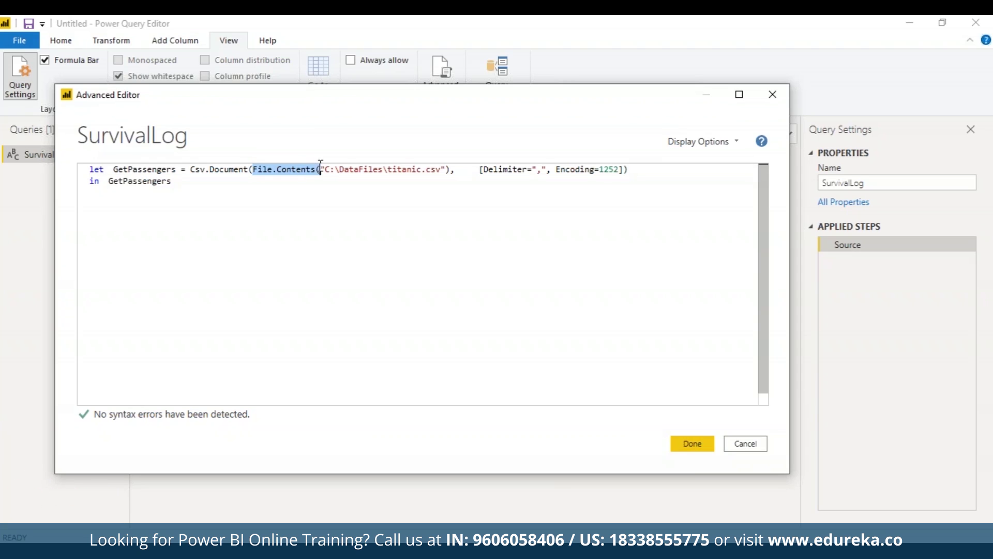
{"action": "mouse_move", "coordinate": [317, 164]}
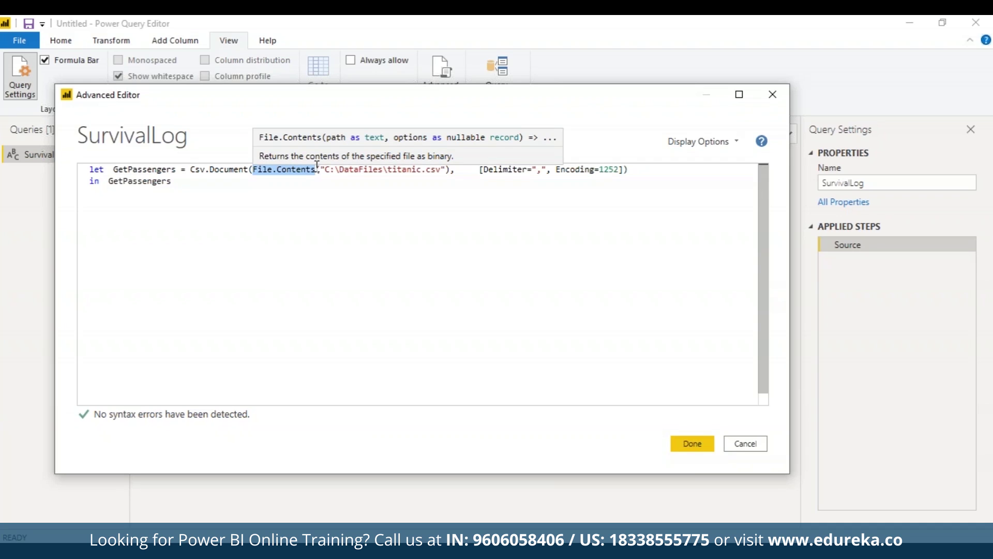
{"action": "left_click_drag", "start_coordinate": [442, 170], "coordinate": [324, 169]}
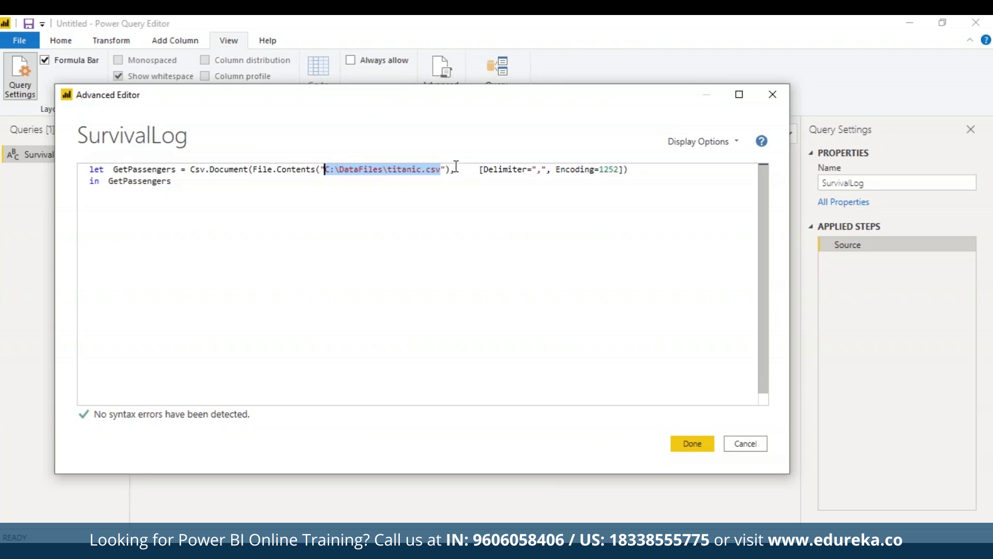
{"action": "left_click", "coordinate": [476, 169]}
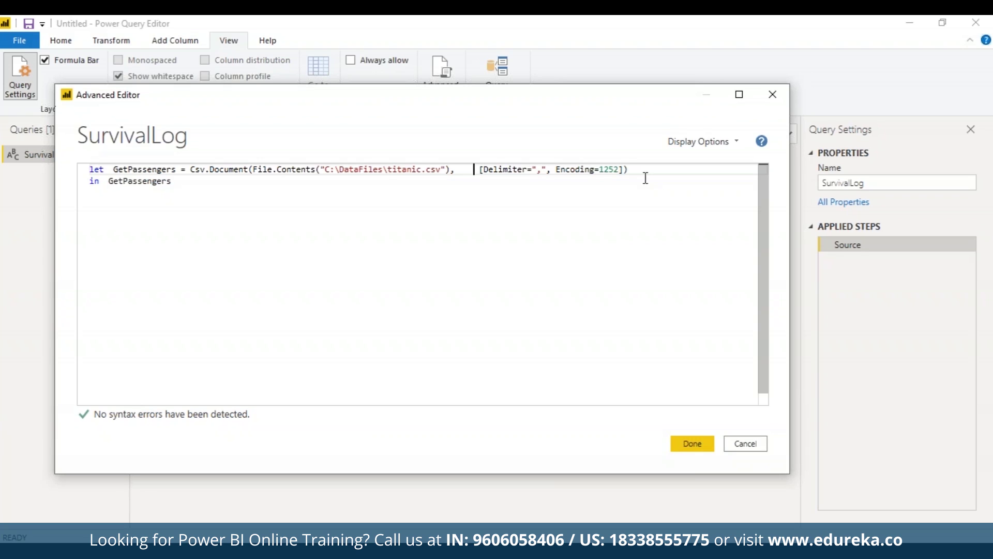
{"action": "double_click", "coordinate": [539, 168]}
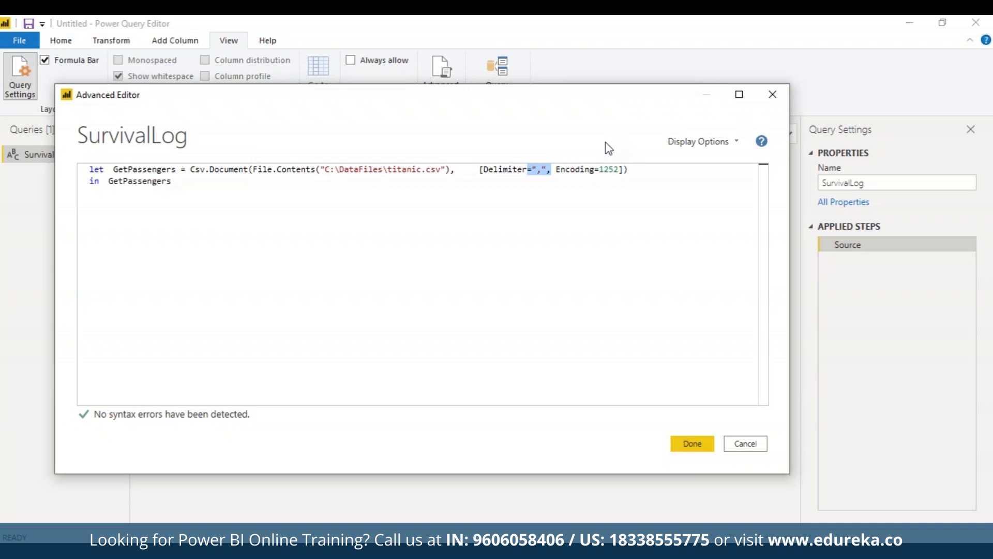
{"action": "double_click", "coordinate": [614, 169]}
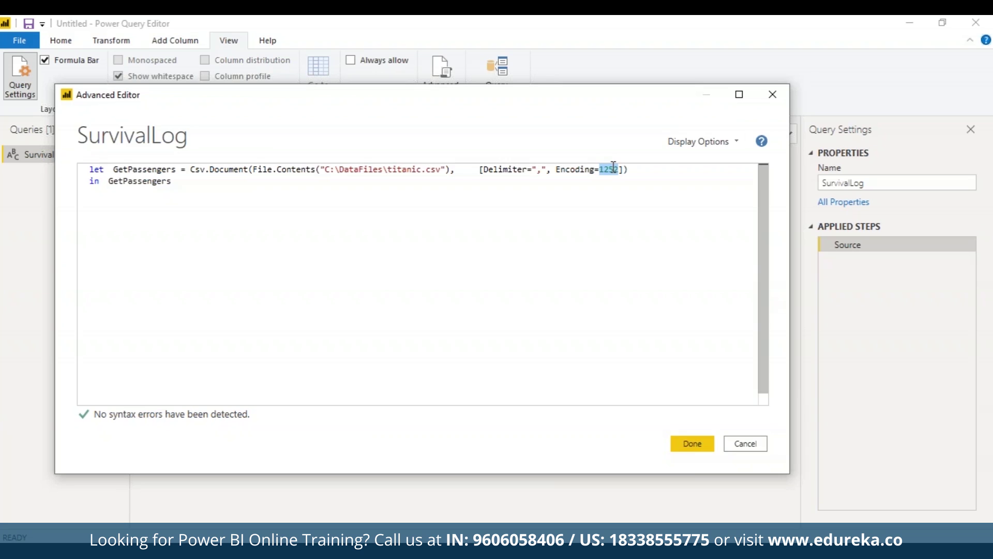
- Confirm the GetPassengers code, check its formula, and save the file while applying the pending query changes
{"action": "left_click", "coordinate": [703, 447]}
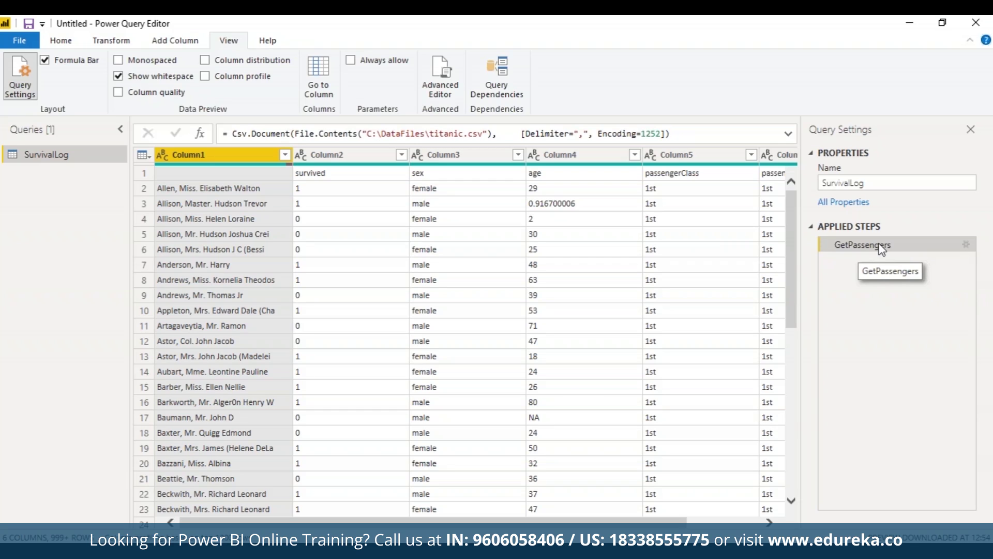
{"action": "triple_click", "coordinate": [266, 131]}
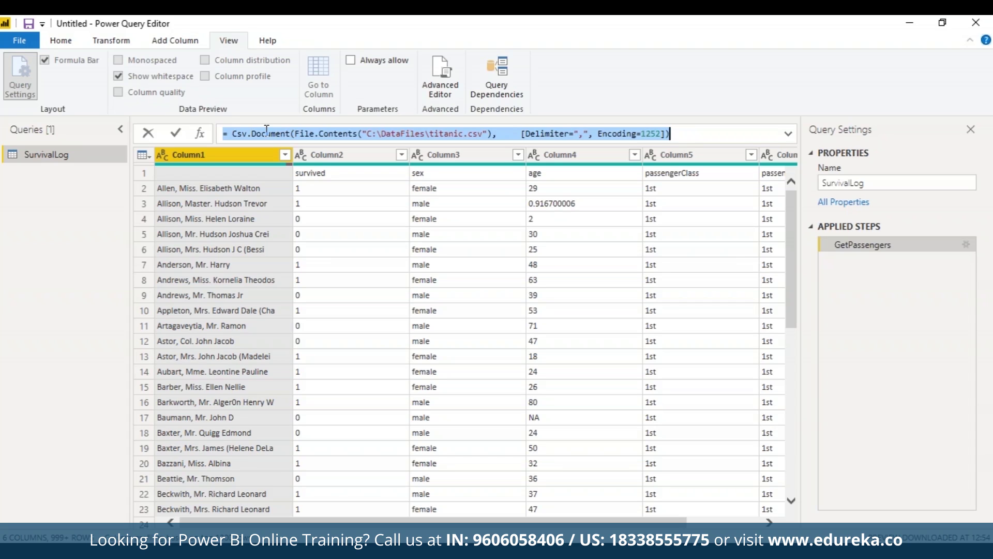
{"action": "left_click", "coordinate": [28, 23]}
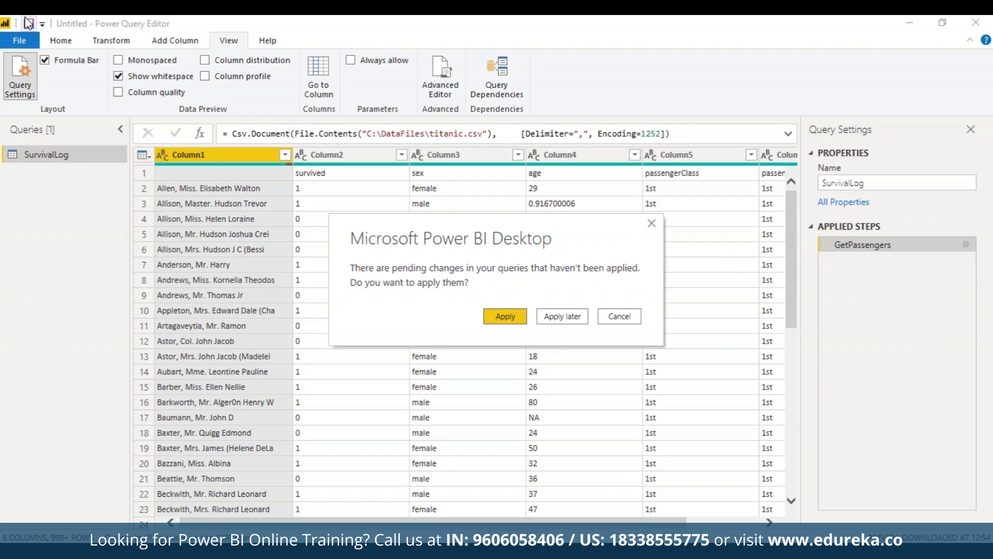
{"action": "left_click", "coordinate": [503, 317]}
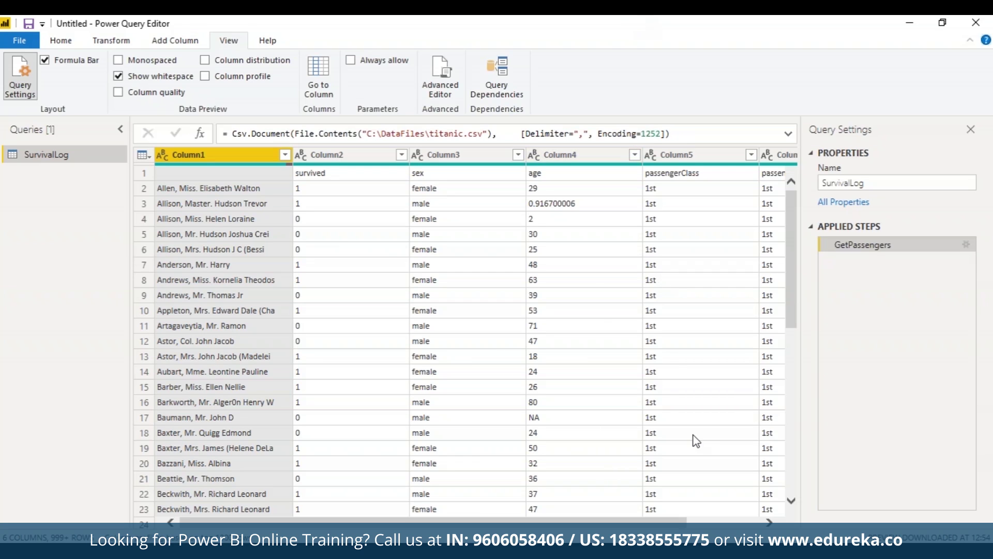
- Add a RemoveCols step to the query code that removes Column6 from GetPassengers with Table.RemoveColumns, and return RemoveCols as the result
{"action": "scroll", "coordinate": [749, 508], "scroll_direction": "right", "scroll_amount": 3}
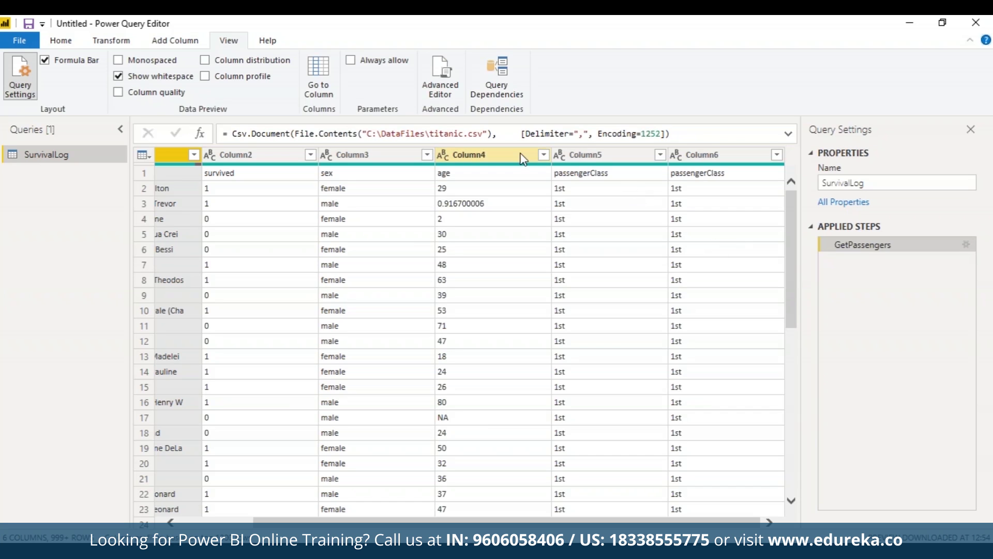
{"action": "left_click", "coordinate": [453, 82]}
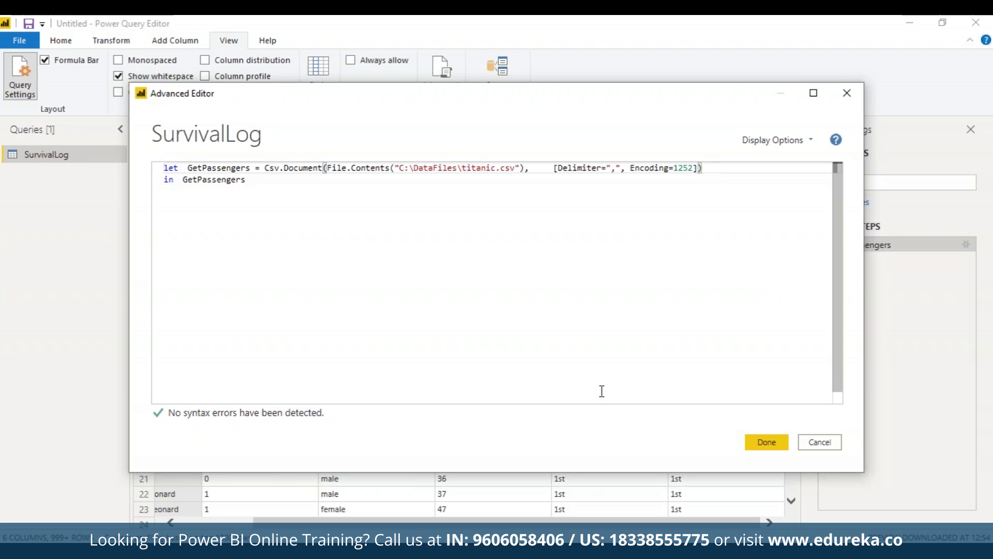
{"action": "type", "text": ","}
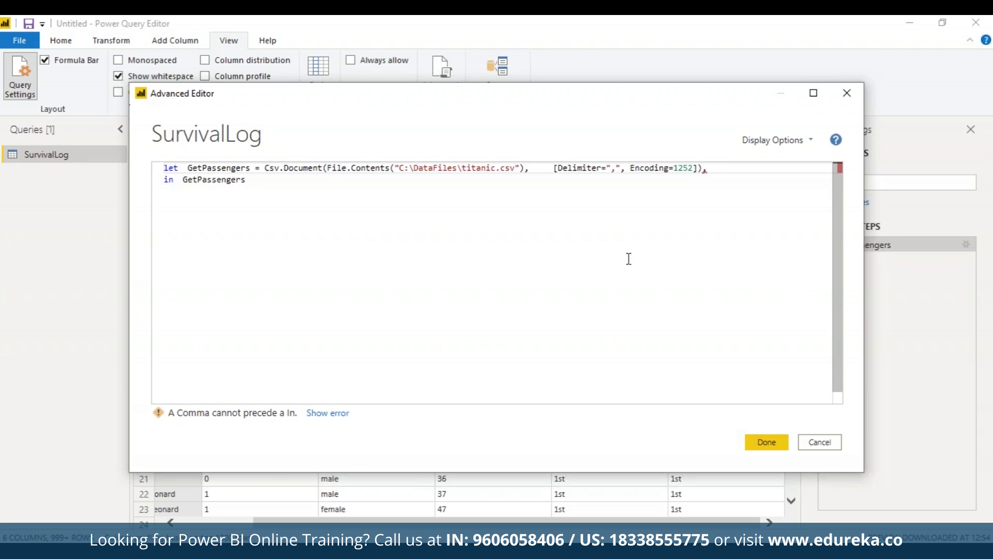
{"action": "key", "text": "Return"}
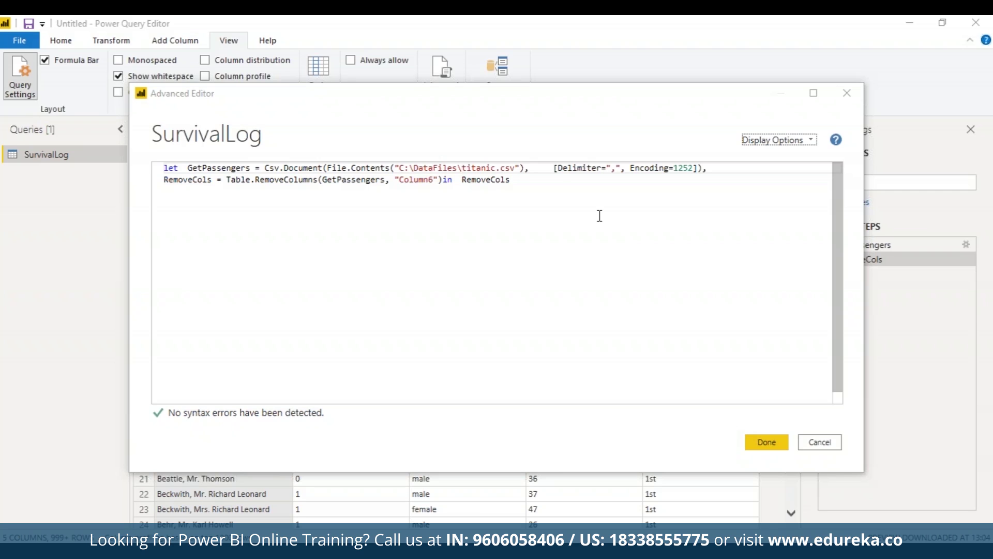
{"action": "triple_click", "coordinate": [336, 181]}
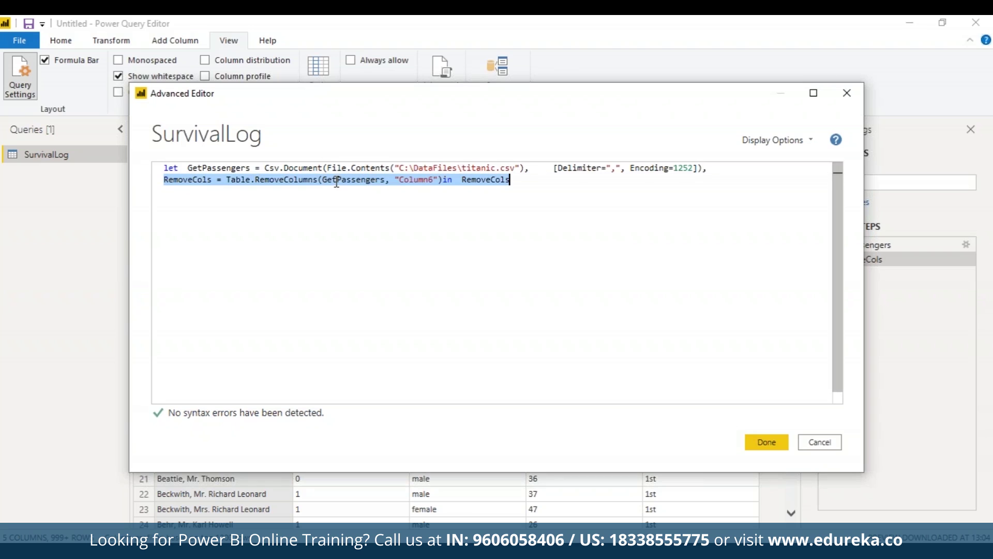
{"action": "double_click", "coordinate": [415, 181]}
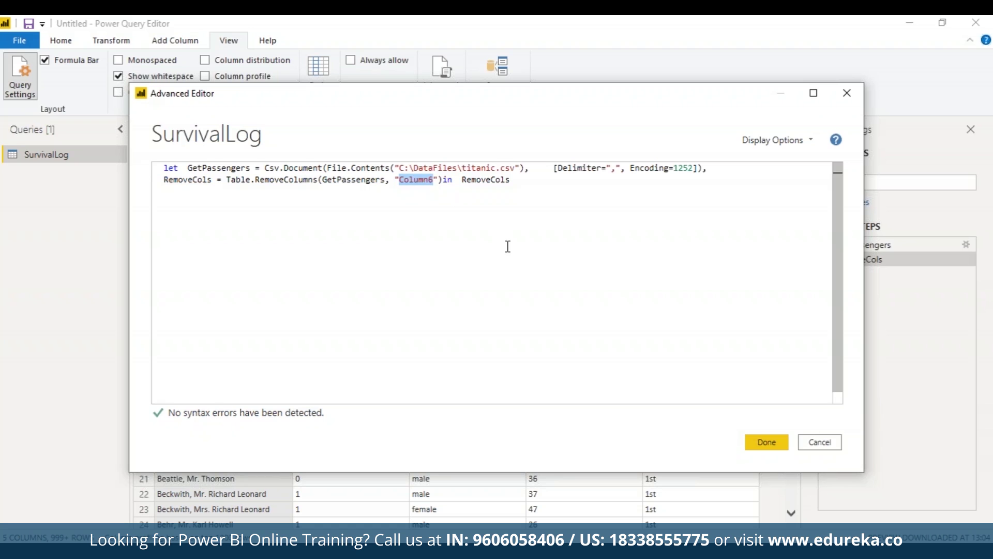
{"action": "left_click", "coordinate": [754, 444]}
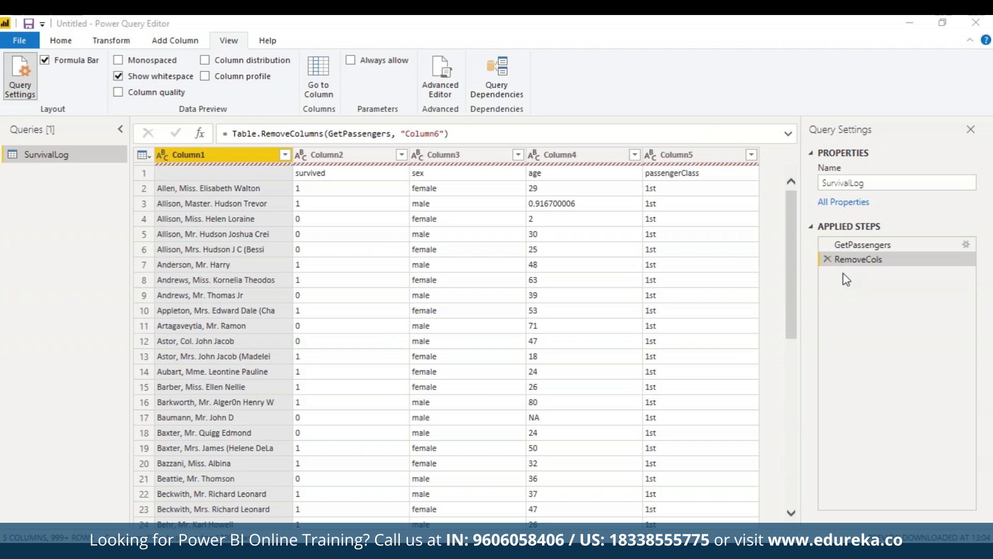
- Add a PromoteNames step using Table.PromoteHeaders on RemoveCols with PromoteAllScalars=true, and return PromoteNames as the query result
{"action": "left_click", "coordinate": [453, 91]}
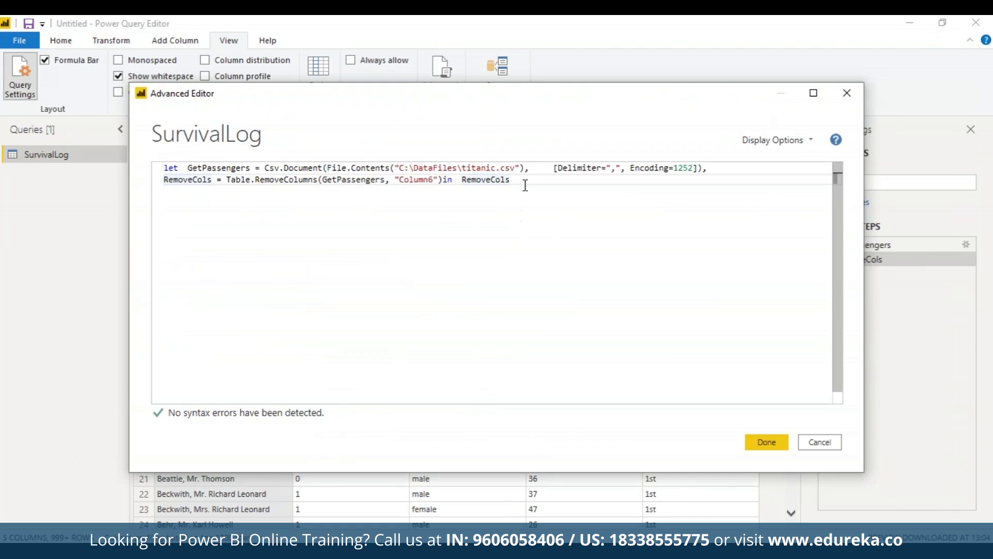
{"action": "key", "text": "Return"}
{"action": "type", "text": "PromoteNames = Table.PromoteHeaders(RemoveCols, [PromoteAllScalars=true])"}
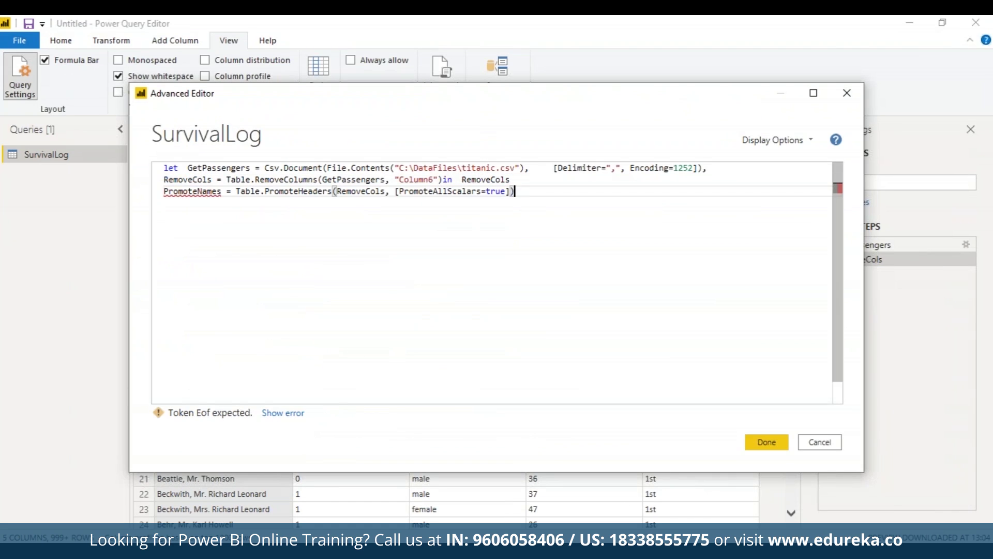
{"action": "left_click_drag", "start_coordinate": [443, 179], "coordinate": [514, 180]}
{"action": "key", "text": "ctrl+x"}
{"action": "left_click", "coordinate": [529, 190]}
{"action": "key", "text": "ctrl+v"}
{"action": "left_click_drag", "start_coordinate": [534, 191], "coordinate": [582, 190]}
{"action": "type", "text": "PromoteNames"}
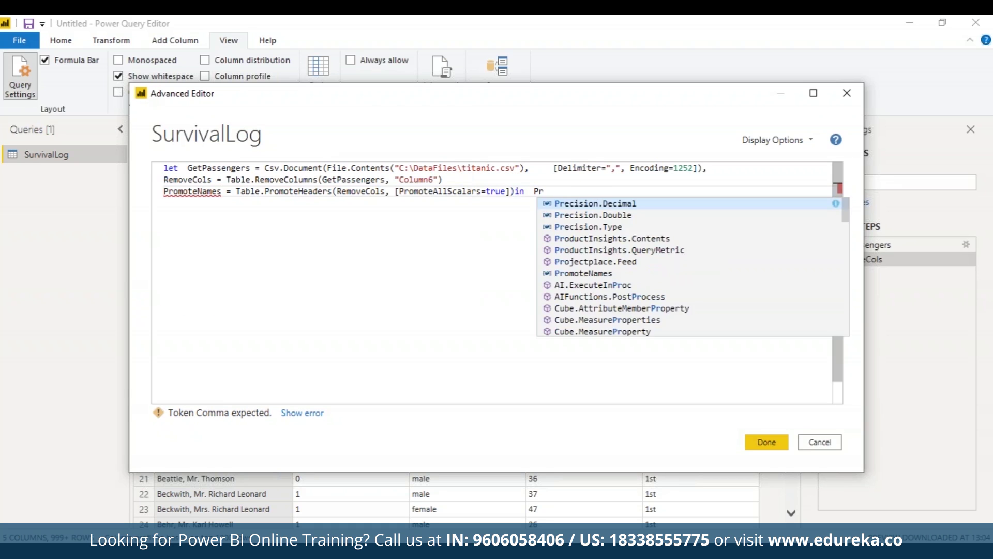
{"action": "key", "text": "Up"}
{"action": "type", "text": ","}
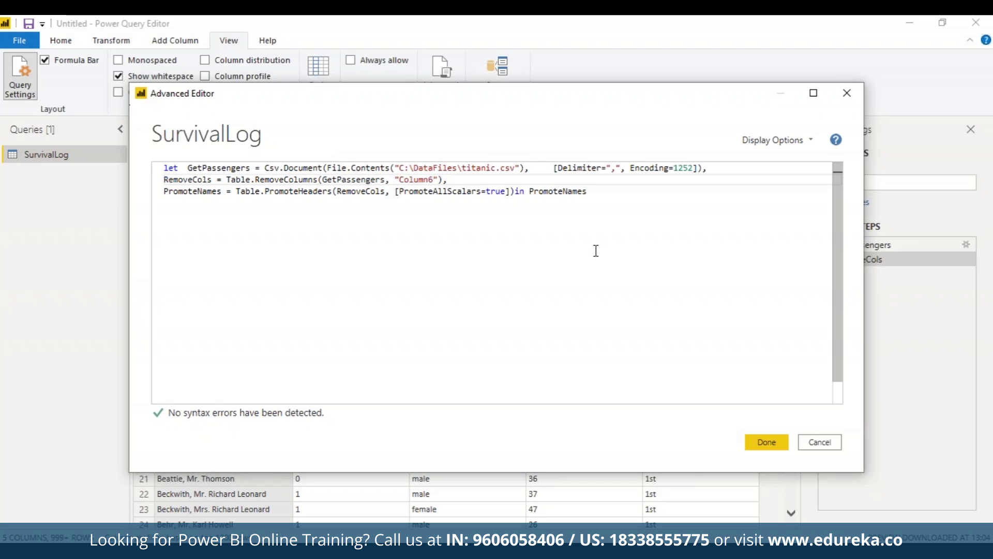
- Check the PromoteHeaders function and its RemoveCols argument, and apply the code to the SurvivalLog query
{"action": "double_click", "coordinate": [294, 191]}
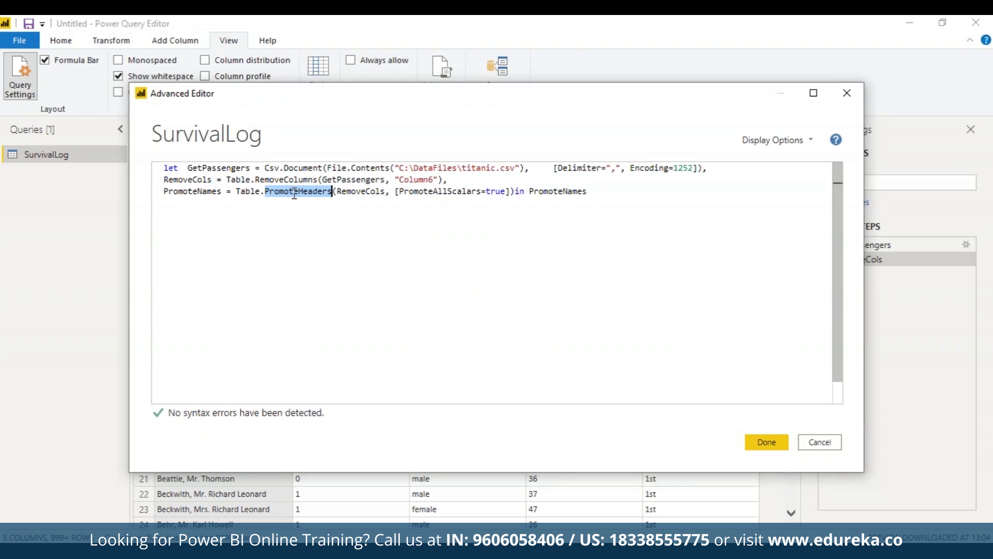
{"action": "double_click", "coordinate": [362, 192]}
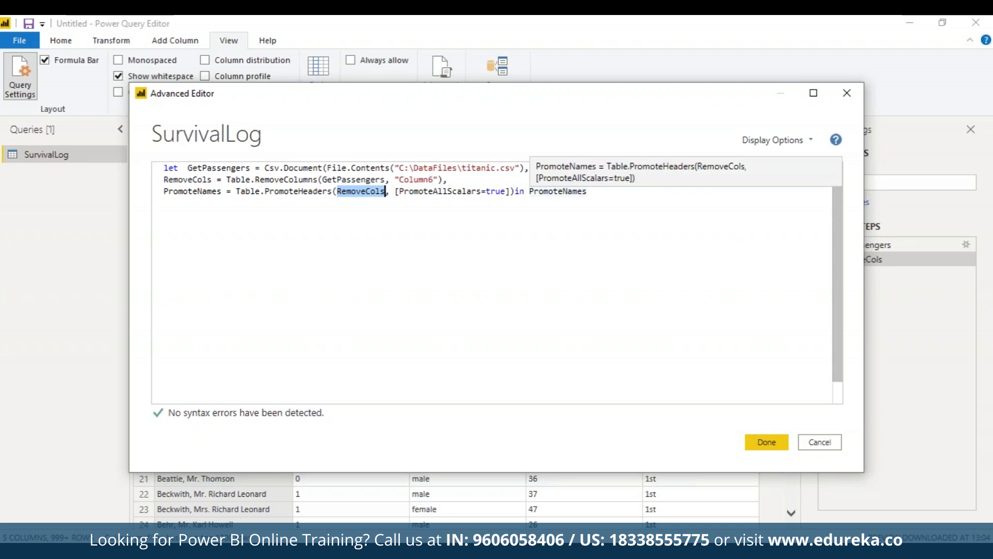
{"action": "left_click", "coordinate": [587, 191]}
{"action": "left_click", "coordinate": [766, 443]}
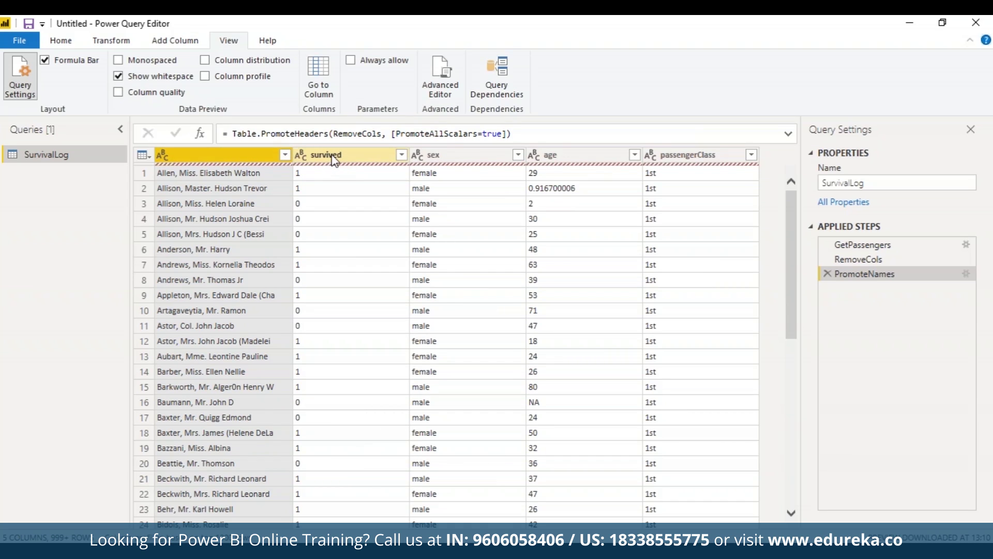
{"action": "left_click", "coordinate": [597, 156]}
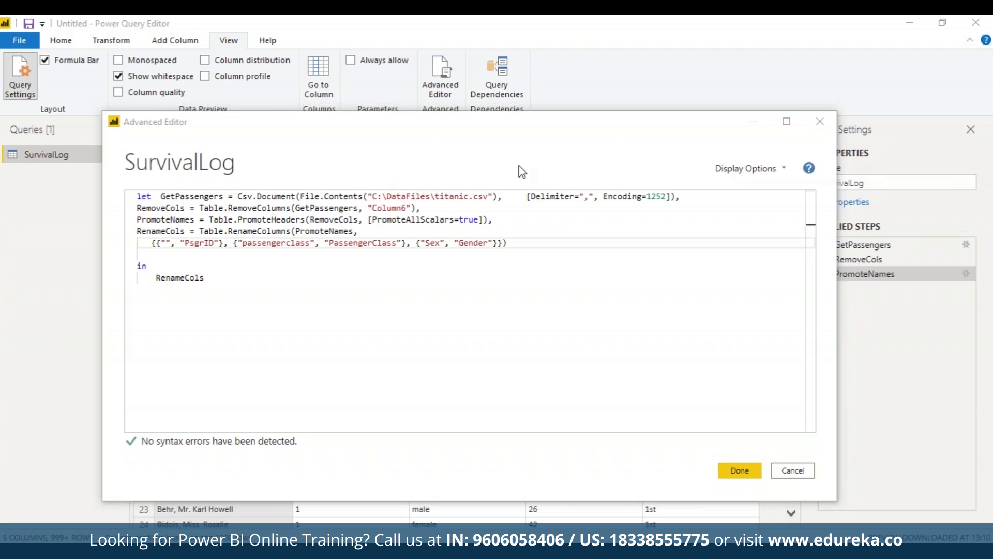
- Review the column name pairs in the RenameCols expression and make the query return RenameCols instead of PromoteNames
{"action": "triple_click", "coordinate": [227, 243]}
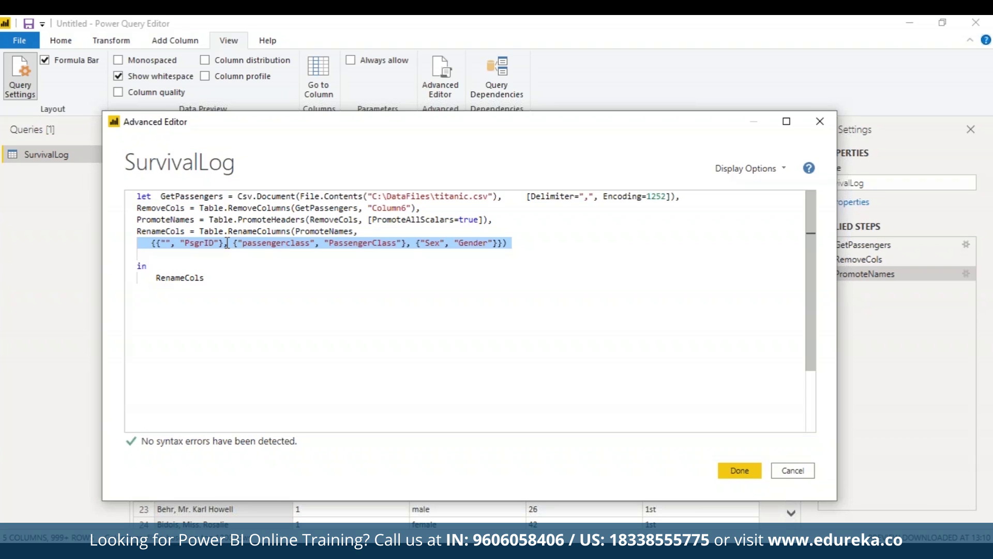
{"action": "left_click", "coordinate": [754, 474]}
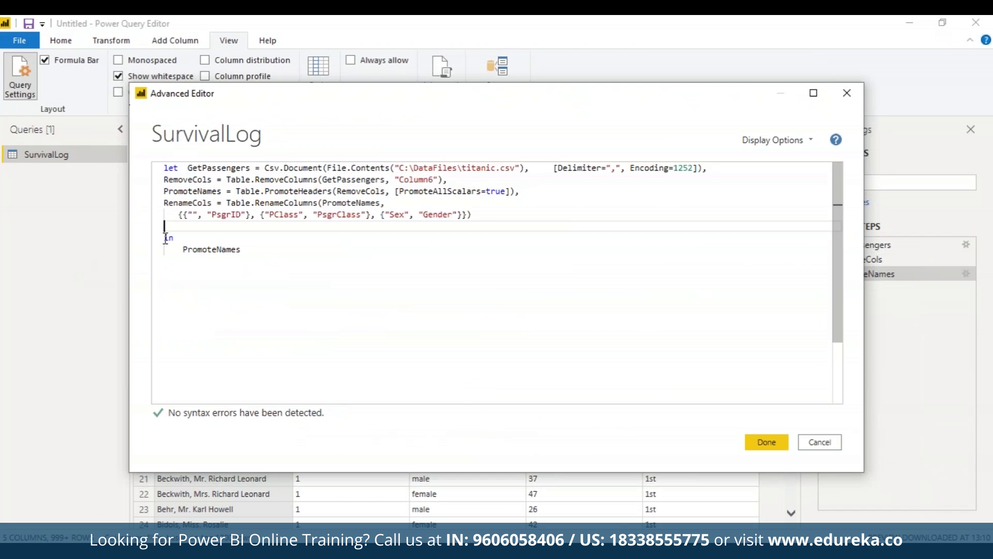
{"action": "left_click", "coordinate": [207, 250]}
{"action": "double_click", "coordinate": [207, 250]}
{"action": "key", "text": "BackSpace"}
{"action": "type", "text": "RenameCols"}
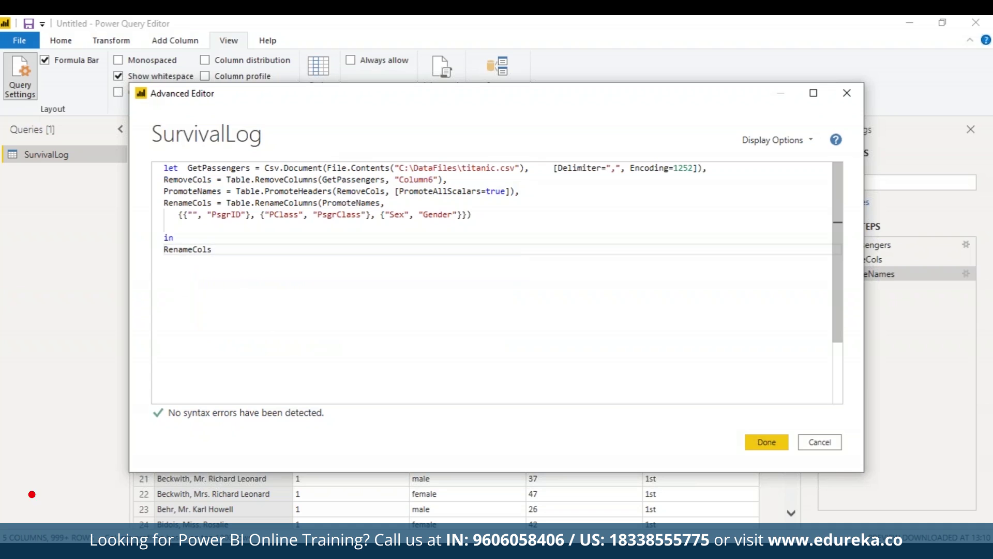
- Change the class pair in RenameCols to rename passengerClass to PassengerClass, and apply the code
{"action": "mouse_move", "coordinate": [260, 215]}
{"action": "left_mouse_down"}
{"action": "mouse_move", "coordinate": [368, 216]}
{"action": "mouse_move", "coordinate": [273, 213]}
{"action": "left_mouse_up"}
{"action": "left_click", "coordinate": [274, 213]}
{"action": "key", "text": "BackSpace"}
{"action": "type", "text": "passenger"}
{"action": "left_click", "coordinate": [365, 214]}
{"action": "key", "text": "BackSpace"}
{"action": "type", "text": "asseng"}
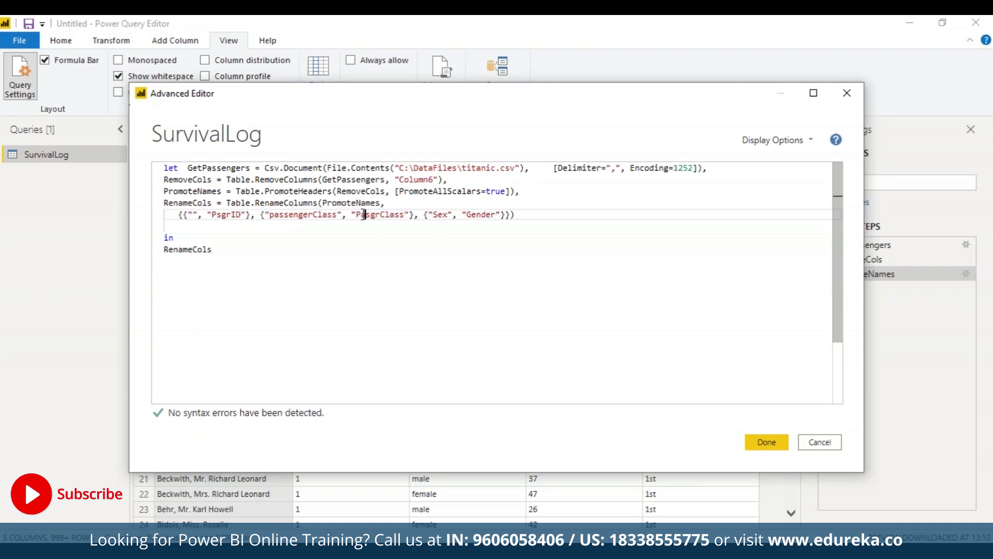
{"action": "type", "text": "e"}
{"action": "left_click", "coordinate": [765, 444]}
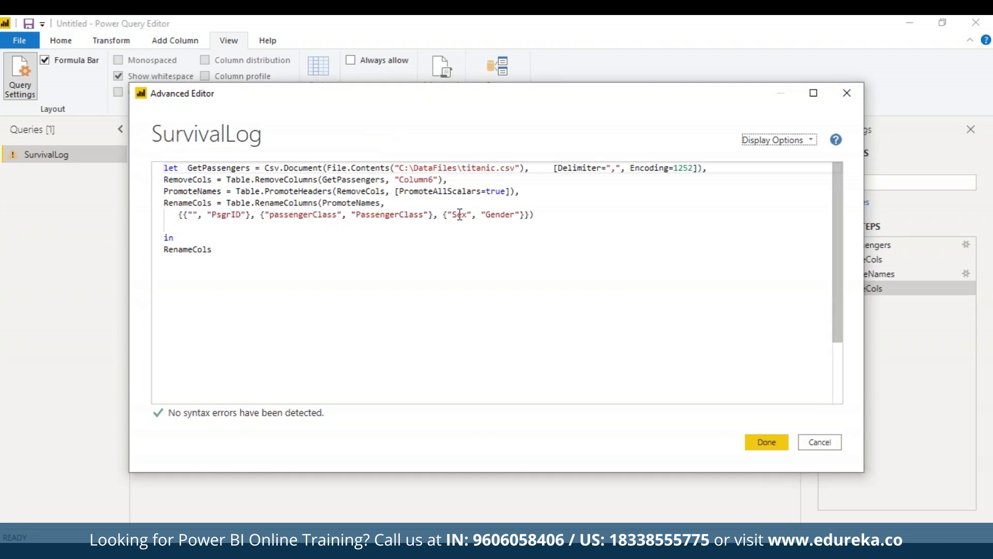
- Correct the source name of the Gender rename pair to lowercase sex and apply the code
{"action": "left_click", "coordinate": [458, 214]}
{"action": "key", "text": "BackSpace"}
{"action": "type", "text": "s"}
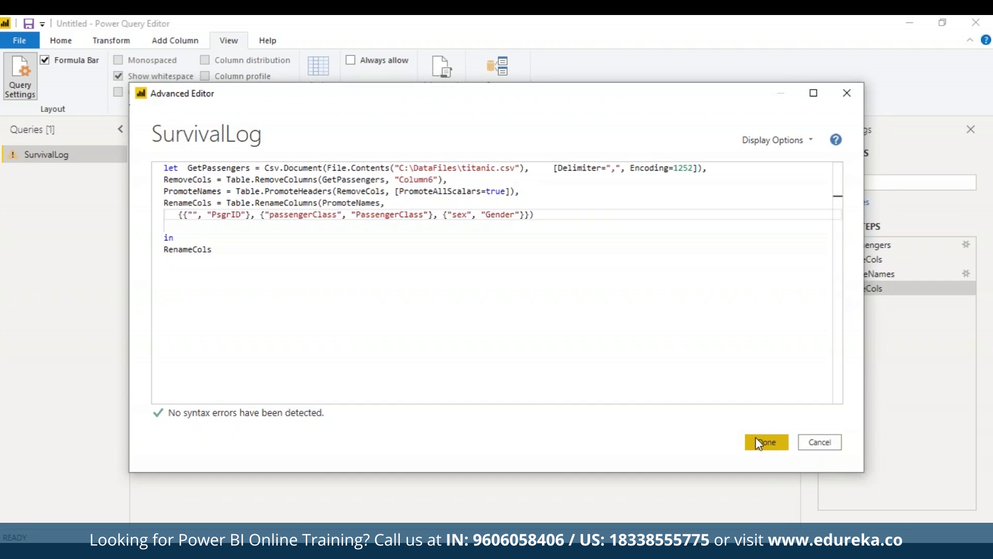
{"action": "left_click", "coordinate": [761, 442]}
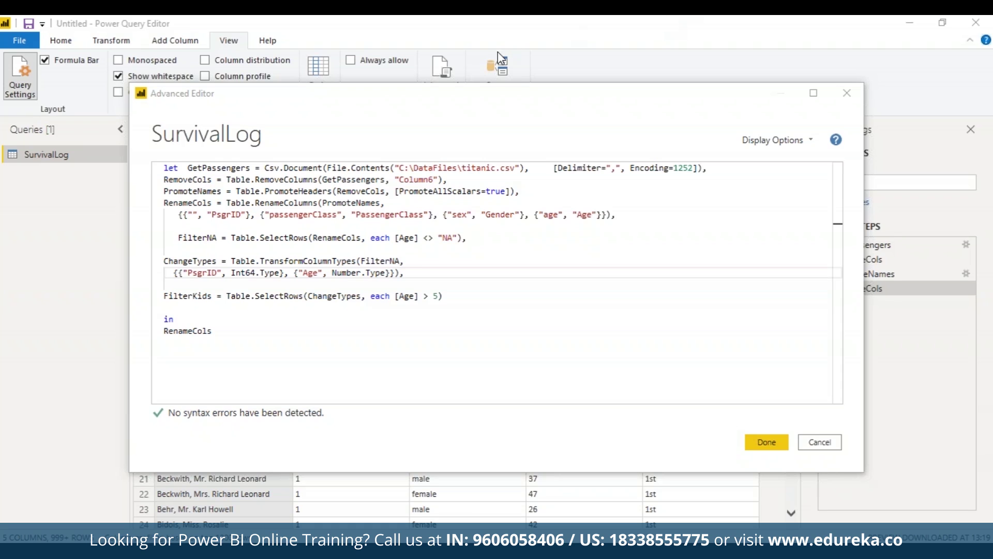
- Examine the FilterNA, ChangeTypes and FilterKids expressions in the query code
{"action": "triple_click", "coordinate": [374, 238]}
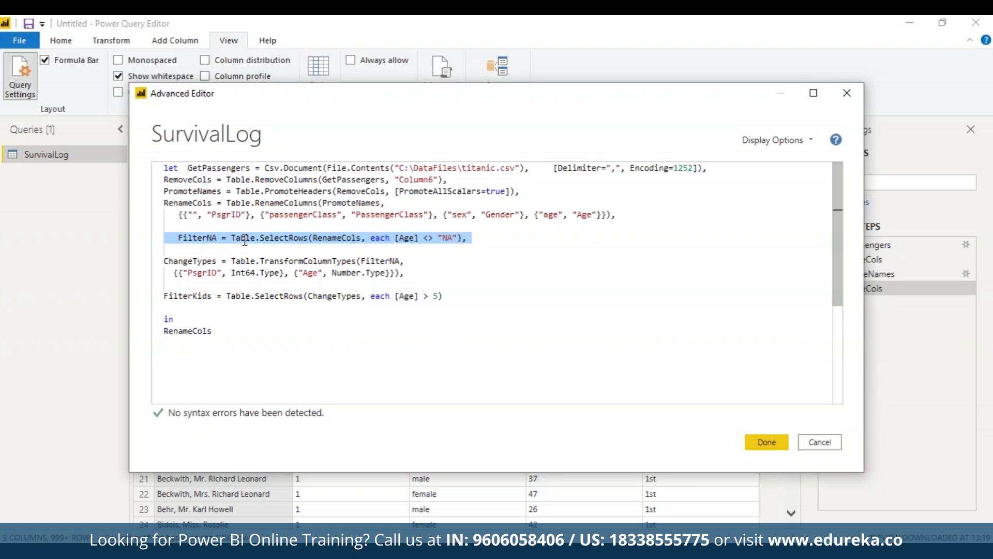
{"action": "triple_click", "coordinate": [279, 274]}
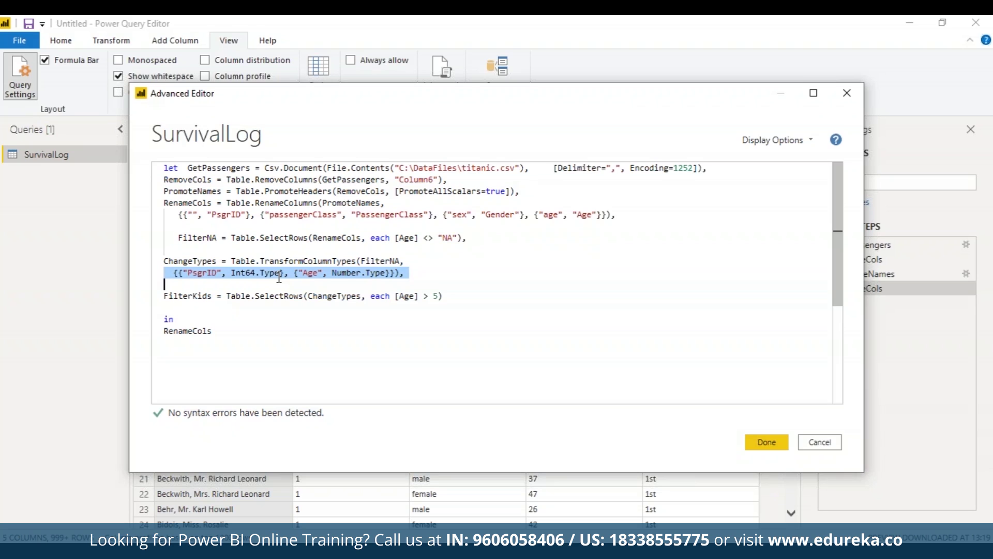
{"action": "left_click", "coordinate": [167, 252]}
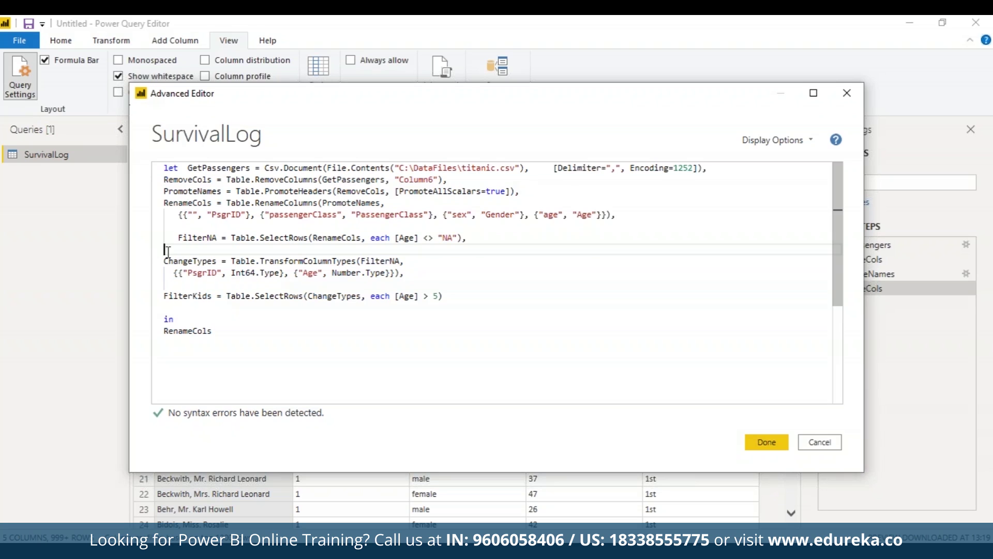
{"action": "left_click_drag", "start_coordinate": [167, 252], "coordinate": [378, 281]}
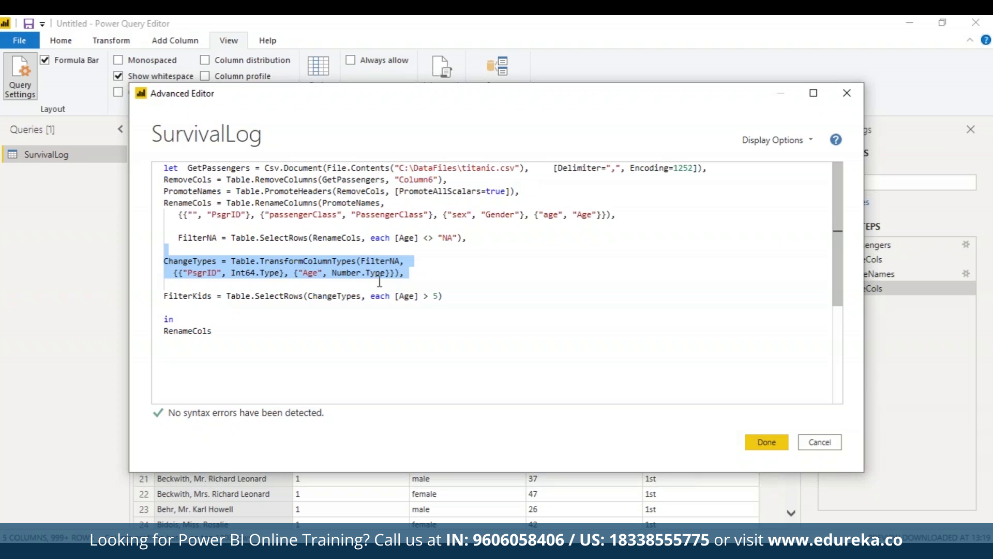
{"action": "triple_click", "coordinate": [385, 294]}
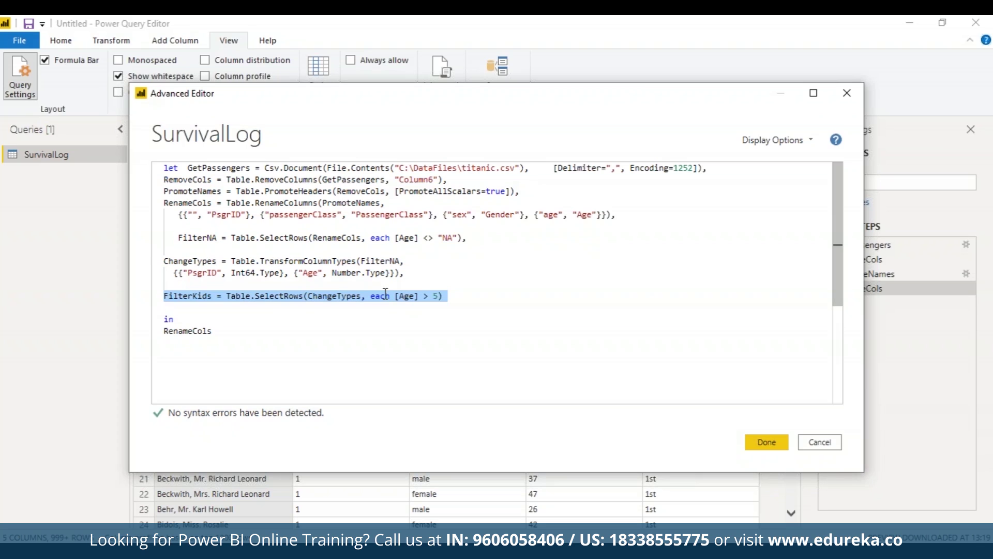
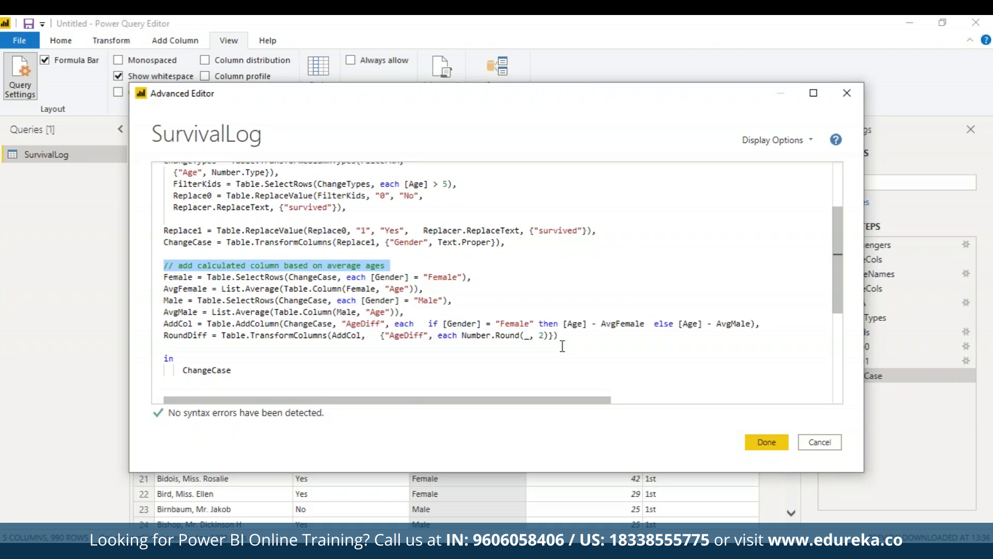
- Review the Female and AvgFemale expressions, make the query return Female instead of ChangeCase, and apply the code
{"action": "key", "text": "Delete"}
{"action": "key", "text": "ctrl+z"}
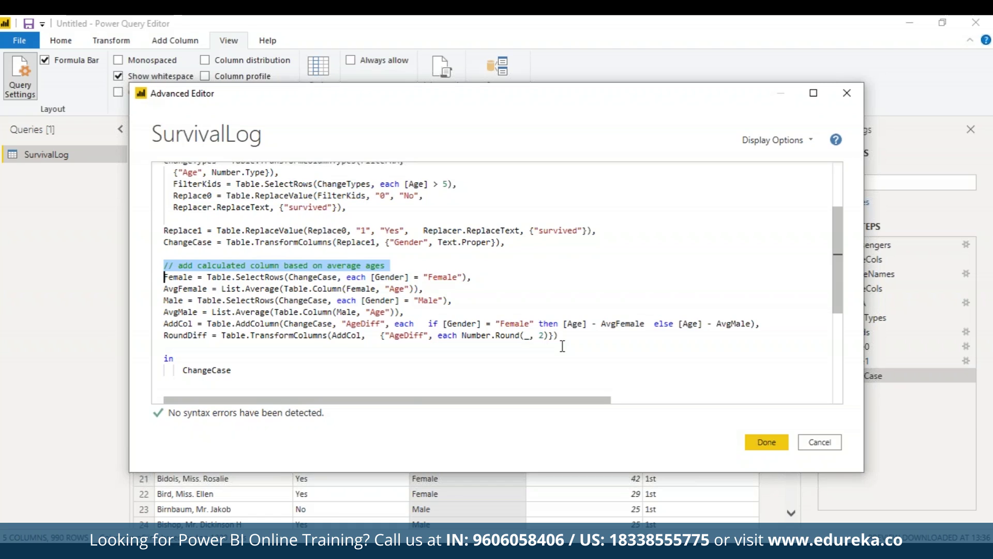
{"action": "left_click_drag", "start_coordinate": [423, 289], "coordinate": [159, 282]}
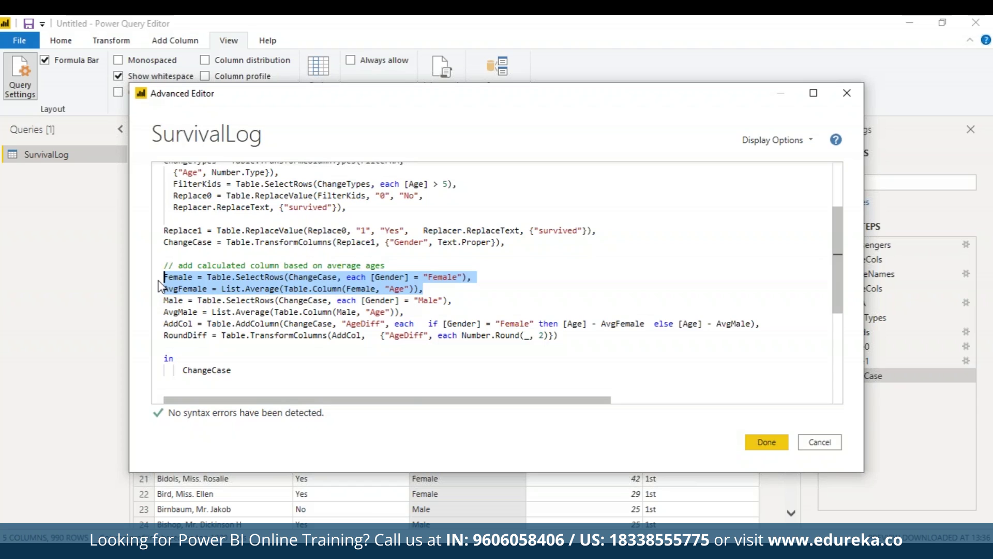
{"action": "double_click", "coordinate": [207, 370]}
{"action": "key", "text": "BackSpace"}
{"action": "type", "text": "Female"}
{"action": "left_click", "coordinate": [775, 444]}
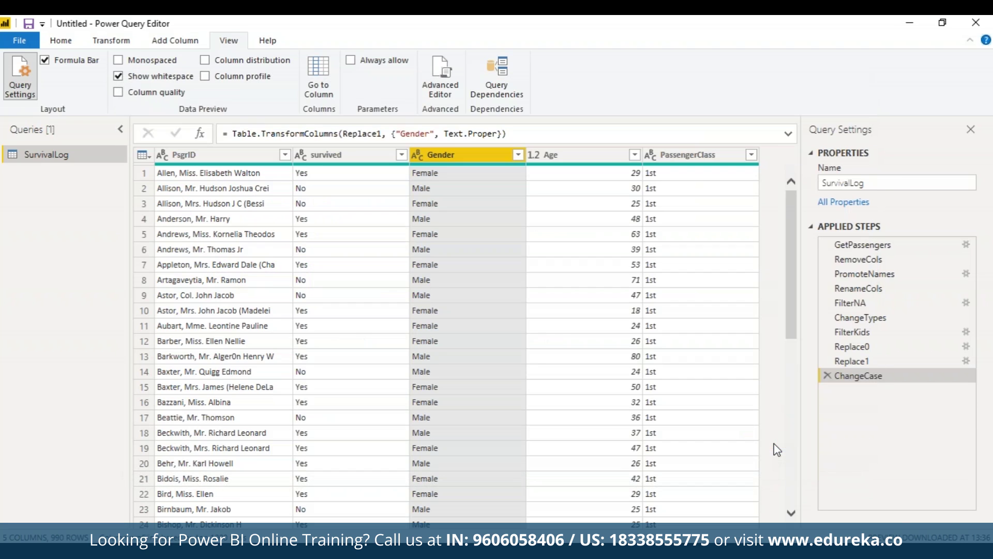
- Make the query return AvgFemale and apply the code to view the average female age
{"action": "left_click", "coordinate": [445, 72]}
{"action": "left_click_drag", "start_coordinate": [840, 225], "coordinate": [842, 402]}
{"action": "left_click", "coordinate": [183, 171]}
{"action": "type", "text": "AvgFemale"}
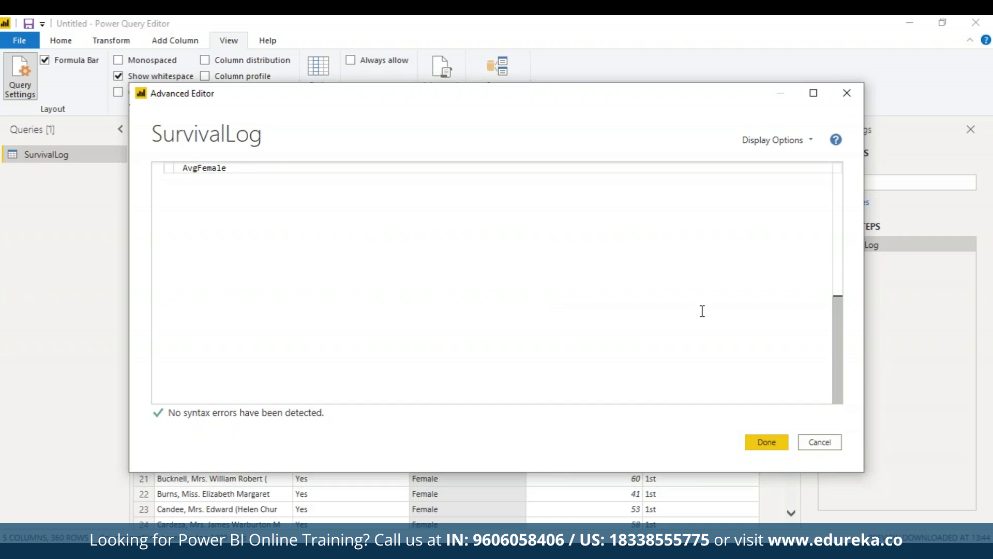
{"action": "left_click_drag", "start_coordinate": [833, 363], "coordinate": [823, 273]}
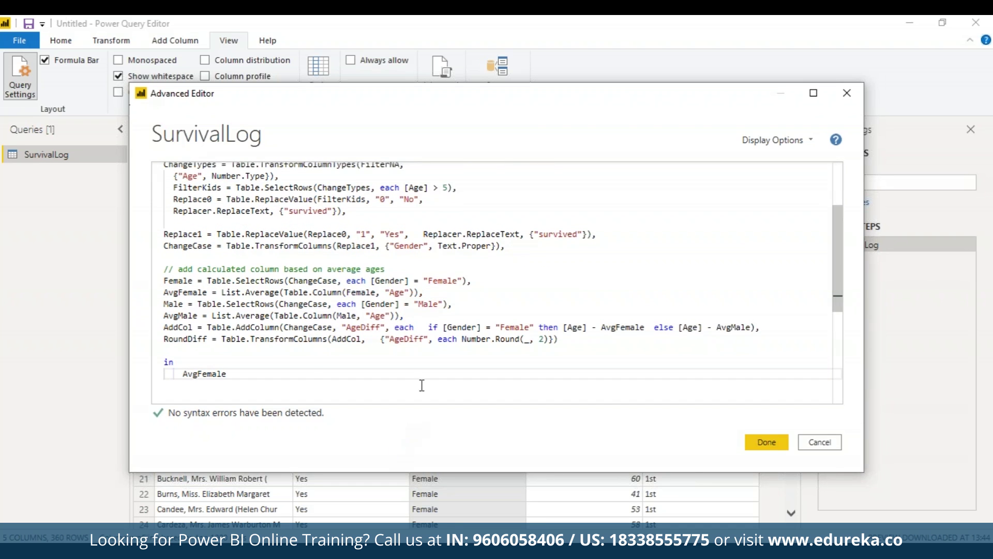
{"action": "left_click", "coordinate": [766, 442]}
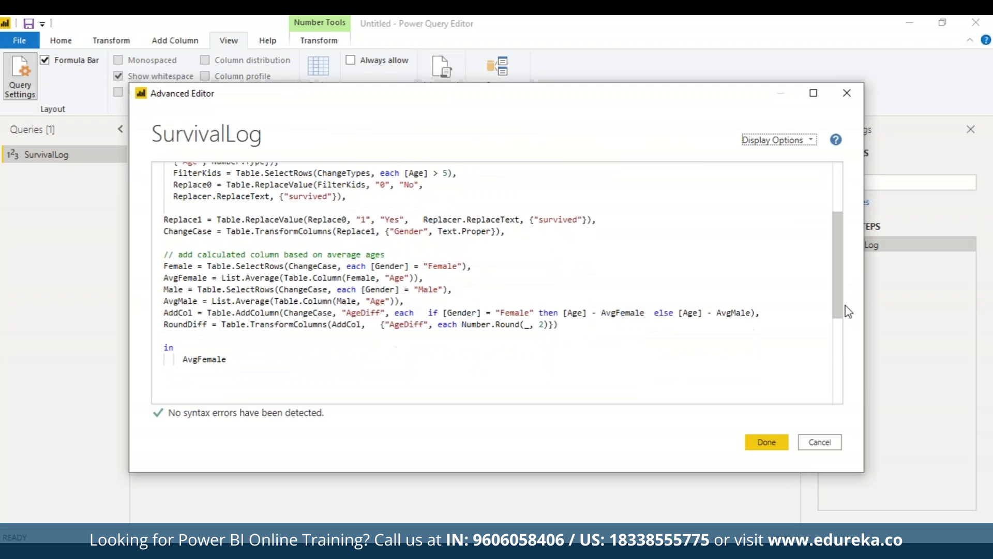
- Review the Male, AvgMale and AddCol expressions, make the query return Male, and apply the code
{"action": "left_click_drag", "start_coordinate": [164, 289], "coordinate": [406, 302]}
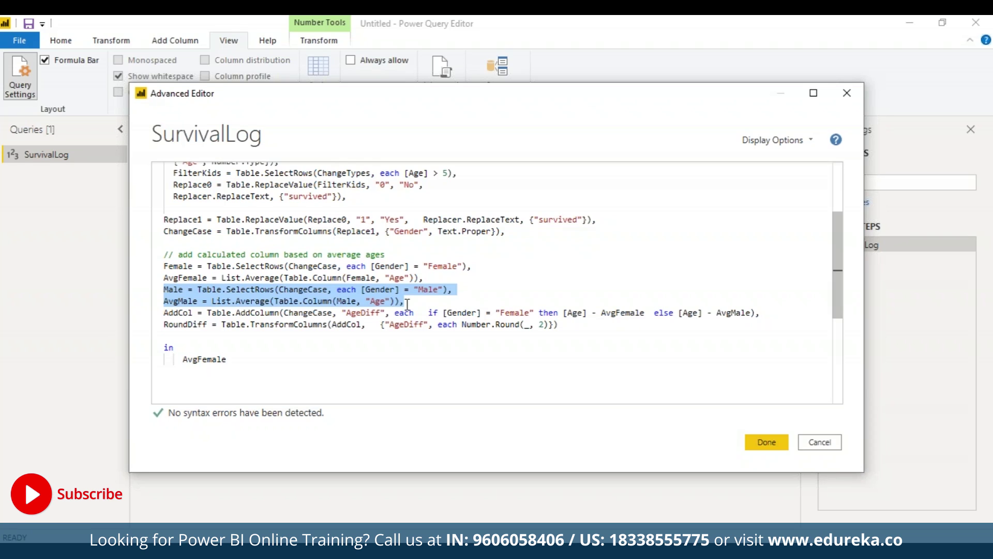
{"action": "left_click_drag", "start_coordinate": [164, 313], "coordinate": [771, 315]}
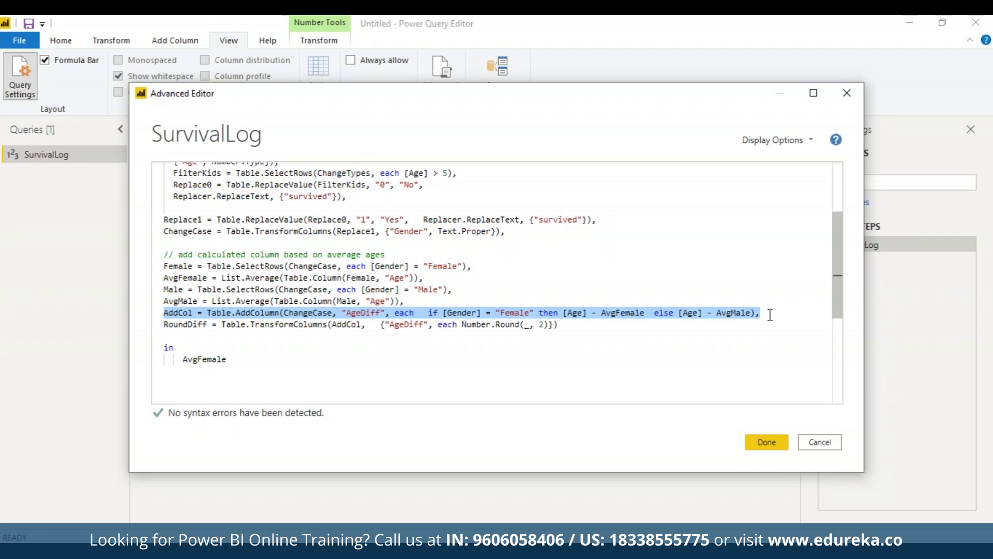
{"action": "left_click", "coordinate": [236, 356]}
{"action": "key", "text": "BackSpace"}
{"action": "key", "text": "BackSpace"}
{"action": "key", "text": "BackSpace"}
{"action": "key", "text": "BackSpace"}
{"action": "key", "text": "BackSpace"}
{"action": "key", "text": "BackSpace"}
{"action": "key", "text": "BackSpace"}
{"action": "key", "text": "BackSpace"}
{"action": "key", "text": "BackSpace"}
{"action": "type", "text": "Male"}
{"action": "key", "text": "Escape"}
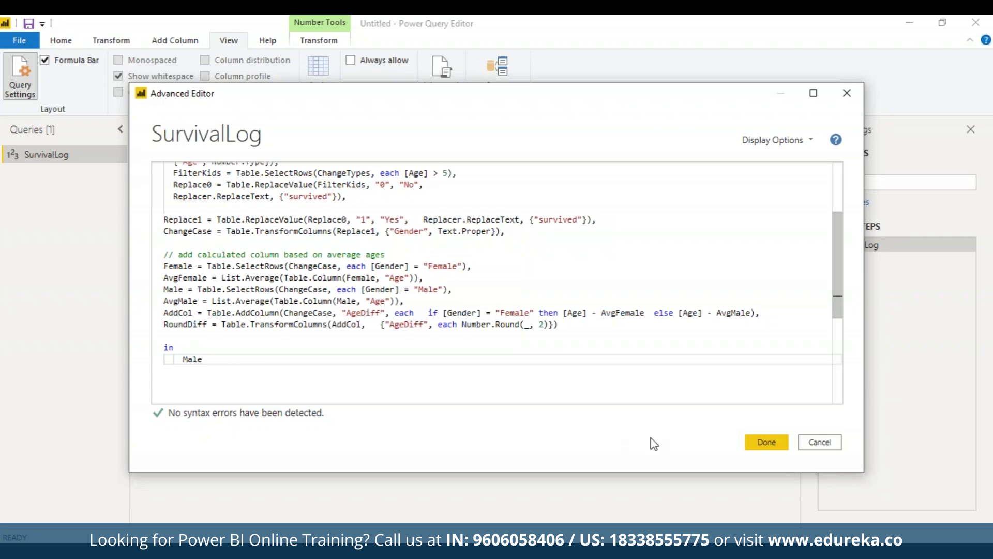
{"action": "left_click", "coordinate": [764, 441]}
- Reopen the query code and change the returned step after the in keyword to AvgMale
{"action": "left_click", "coordinate": [440, 75]}
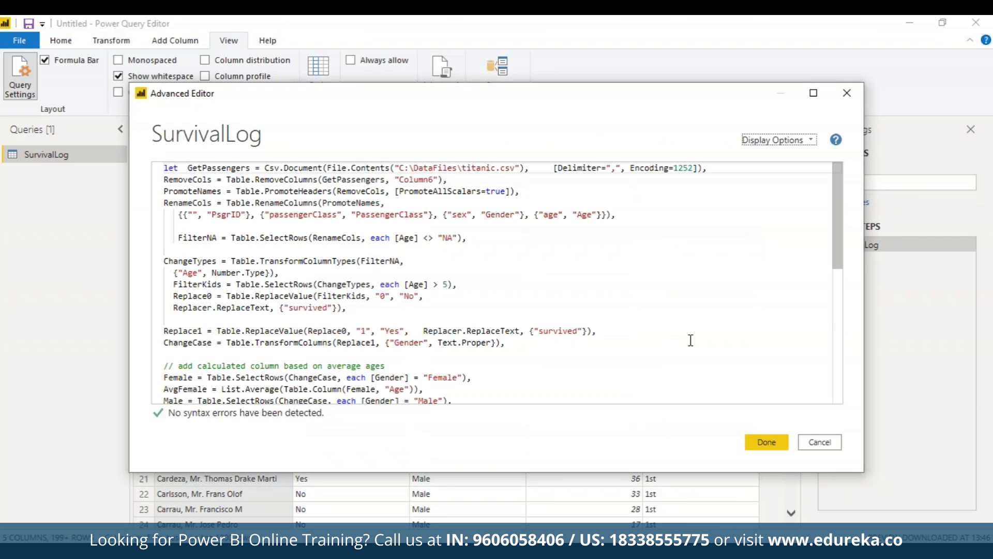
{"action": "scroll", "coordinate": [838, 263], "scroll_direction": "down", "scroll_amount": 5}
{"action": "left_click", "coordinate": [186, 281]}
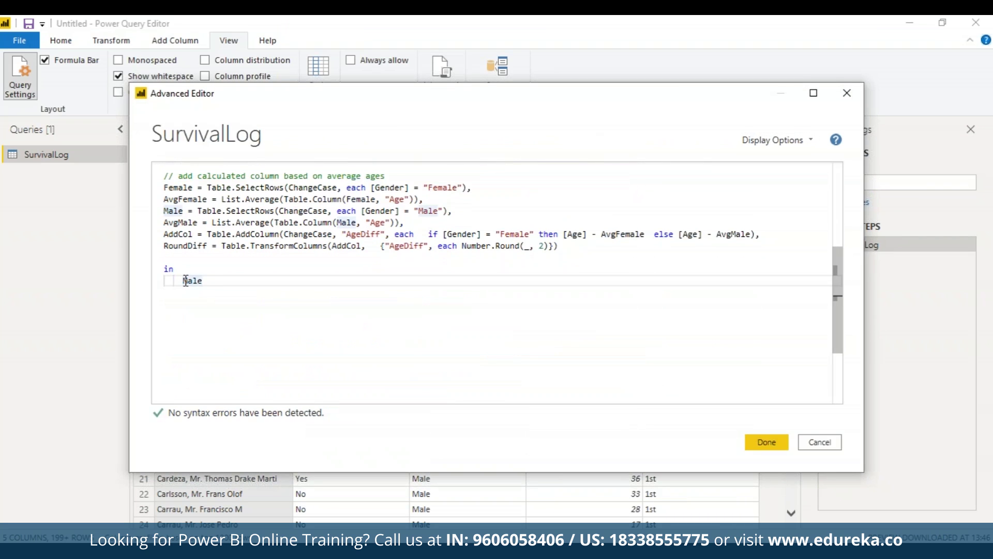
{"action": "type", "text": "Avg"}
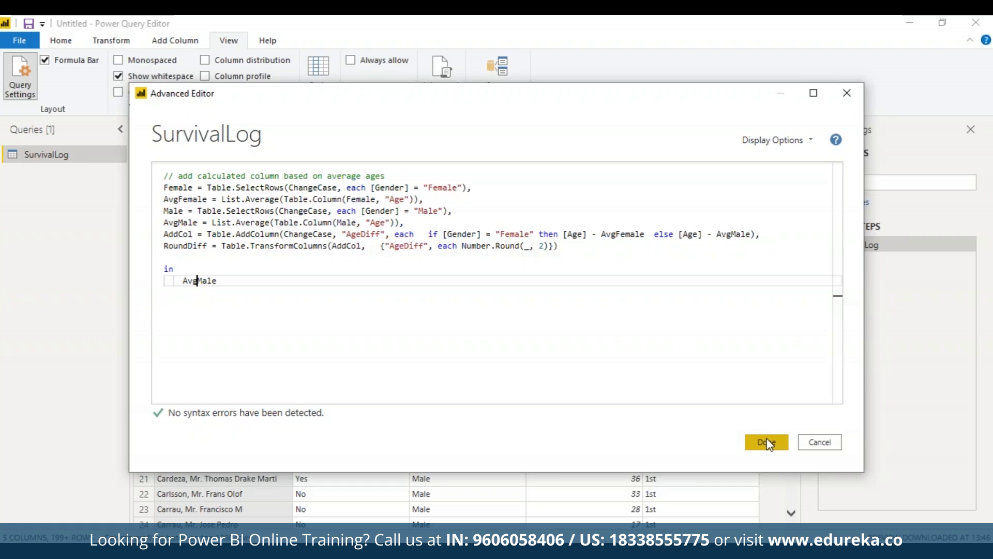
{"action": "left_click", "coordinate": [267, 270]}
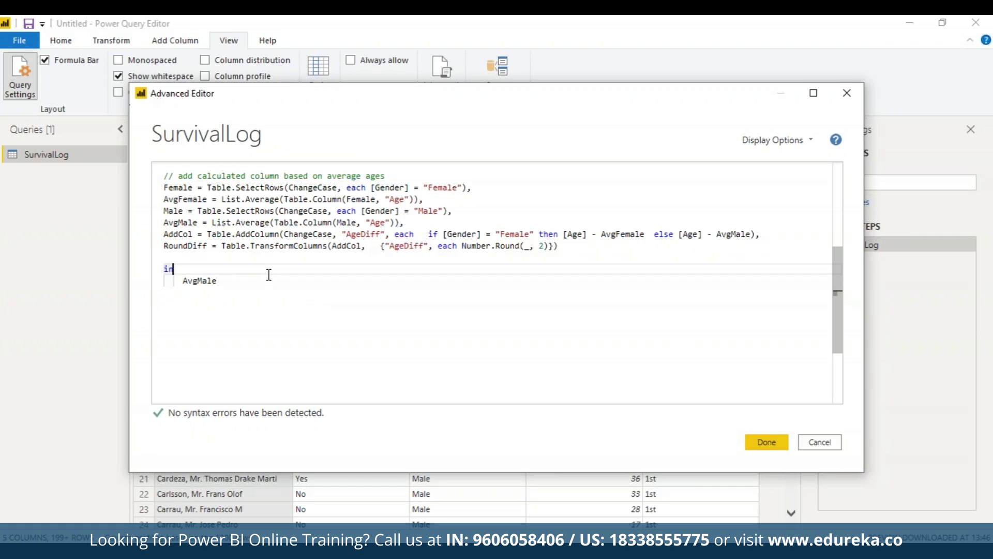
{"action": "left_click", "coordinate": [216, 281]}
{"action": "key", "text": "BackSpace"}
{"action": "key", "text": "BackSpace"}
{"action": "key", "text": "BackSpace"}
{"action": "key", "text": "BackSpace"}
{"action": "type", "text": "Male"}
{"action": "left_click", "coordinate": [239, 294]}
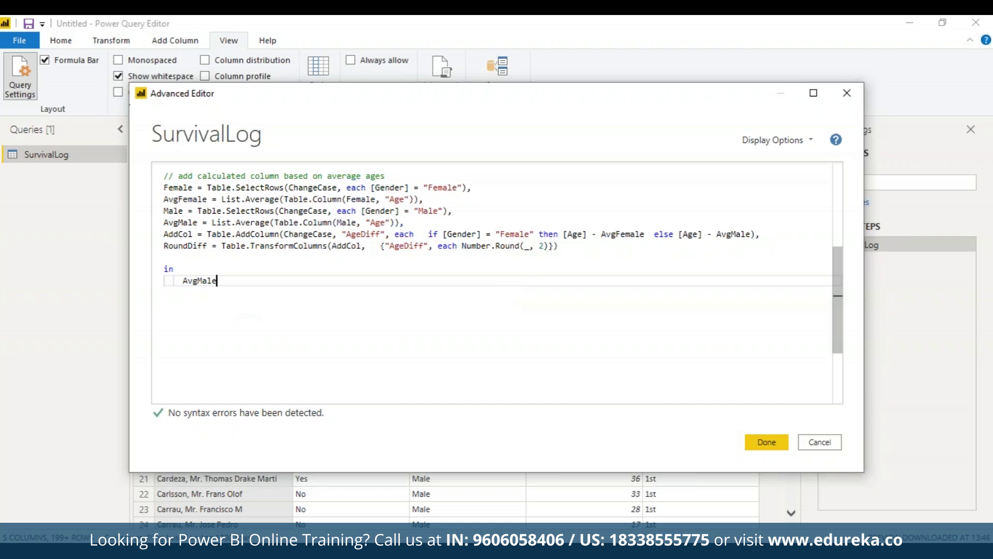
- Apply the code returning AvgMale, make the query return AddCol instead, and apply it to inspect the AgeDiff column
{"action": "left_click", "coordinate": [758, 440]}
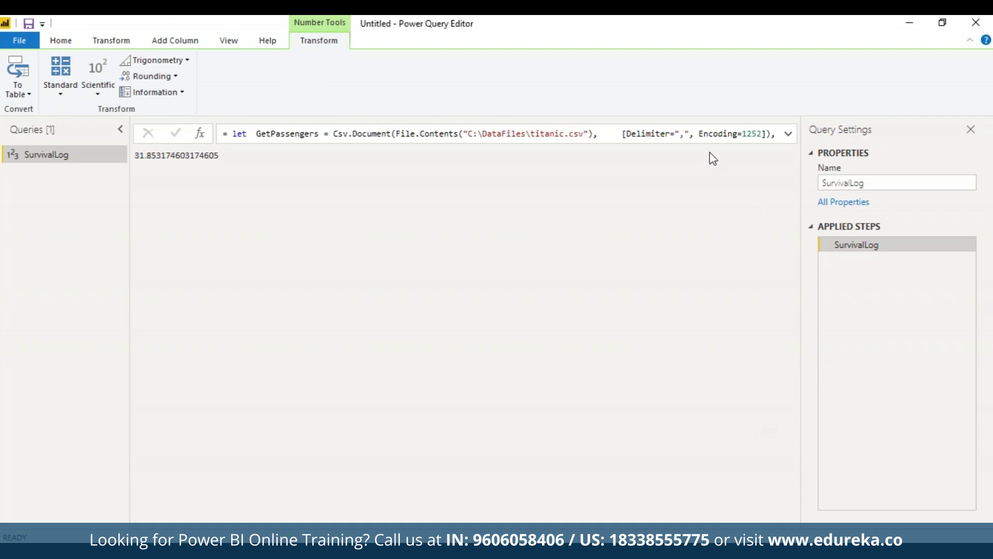
{"action": "left_click", "coordinate": [229, 40]}
{"action": "left_click", "coordinate": [441, 89]}
{"action": "left_click", "coordinate": [765, 443]}
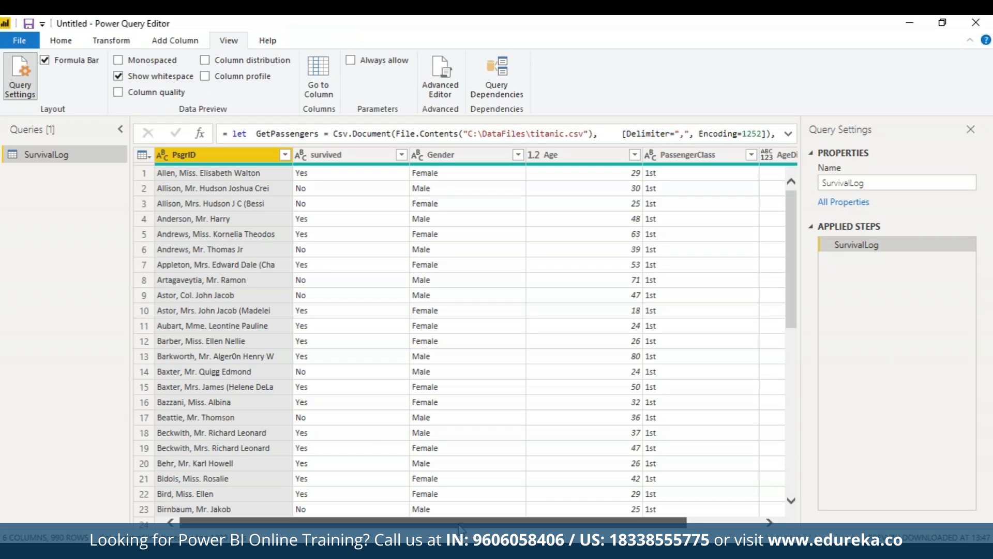
{"action": "left_click_drag", "start_coordinate": [459, 525], "coordinate": [746, 492]}
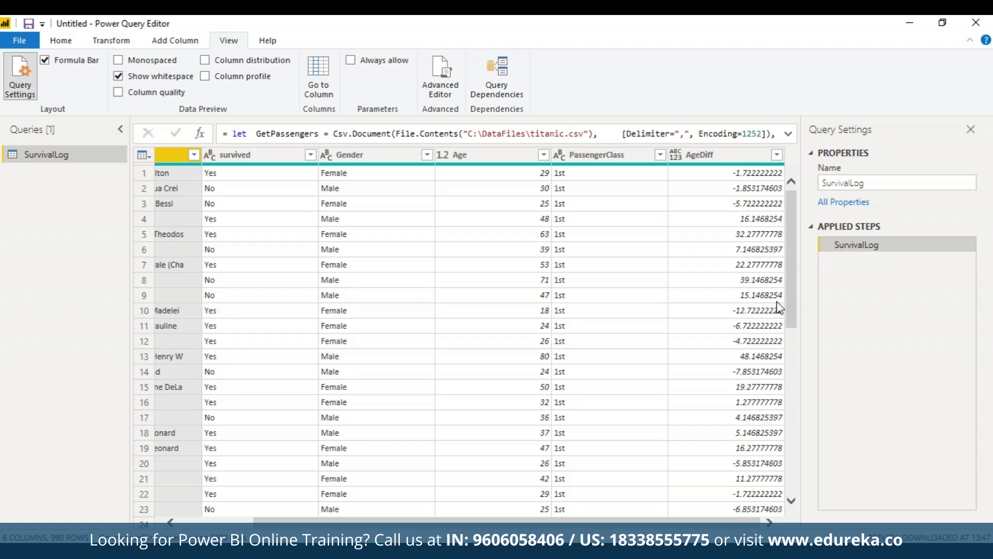
- Reopen the query code, review the AddCol and RoundDiff expressions, and make the query return RoundDiff
{"action": "left_click", "coordinate": [451, 69]}
{"action": "left_click_drag", "start_coordinate": [837, 241], "coordinate": [837, 257]}
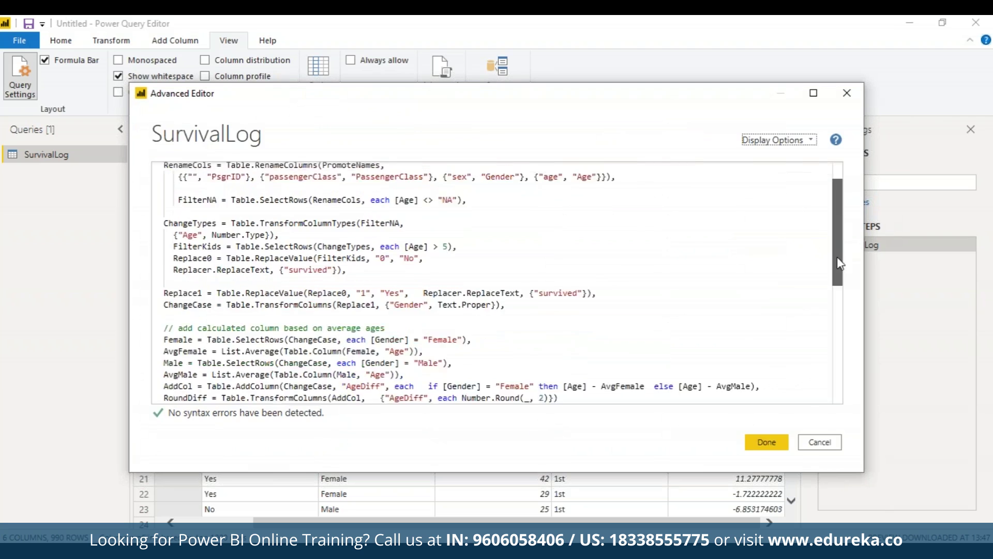
{"action": "left_click_drag", "start_coordinate": [837, 256], "coordinate": [838, 337]}
{"action": "triple_click", "coordinate": [455, 241]}
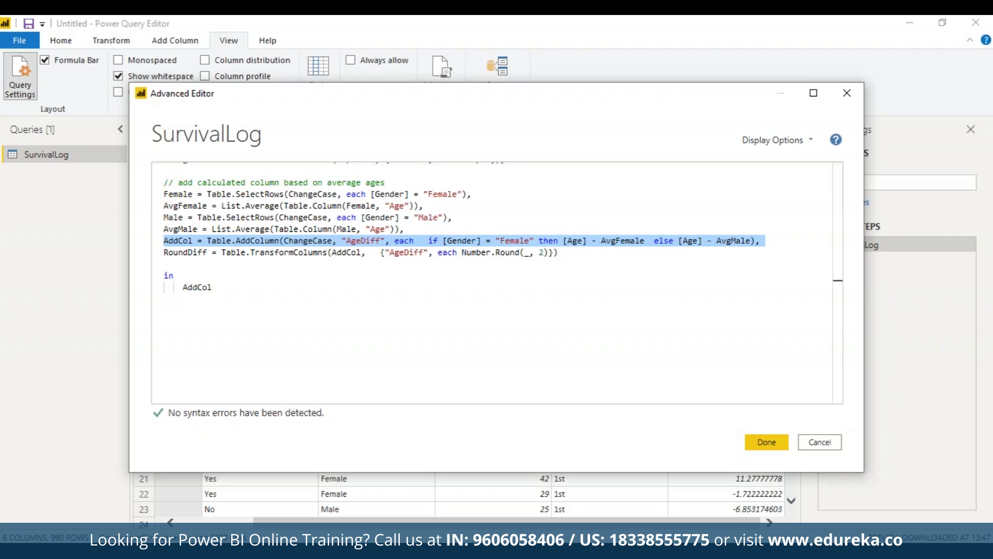
{"action": "triple_click", "coordinate": [406, 253]}
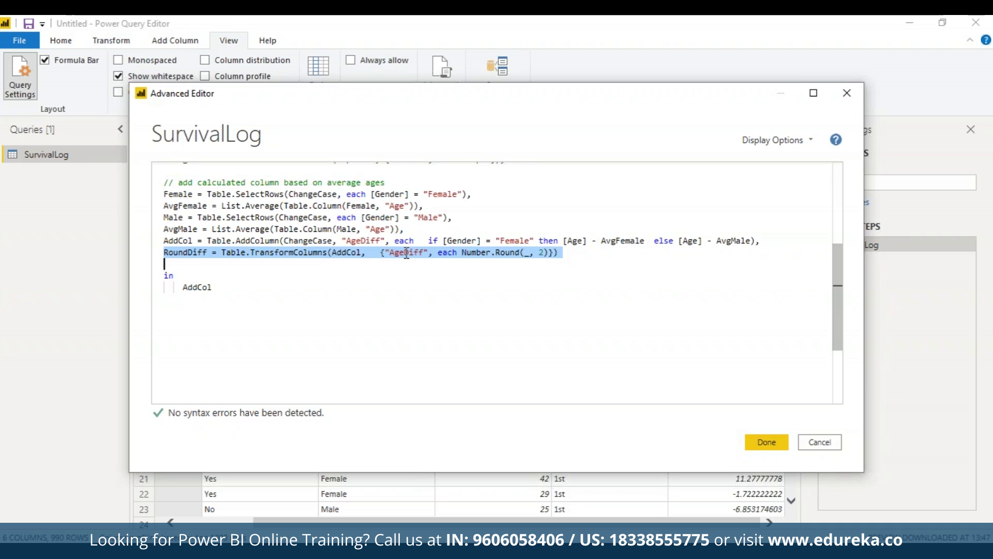
{"action": "left_click_drag", "start_coordinate": [212, 288], "coordinate": [183, 288]}
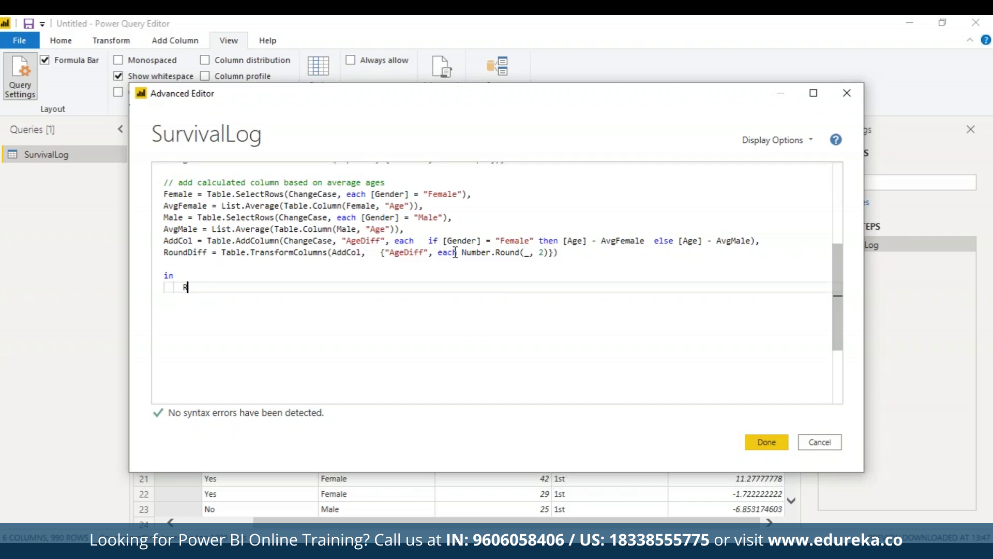
{"action": "type", "text": "Round"}
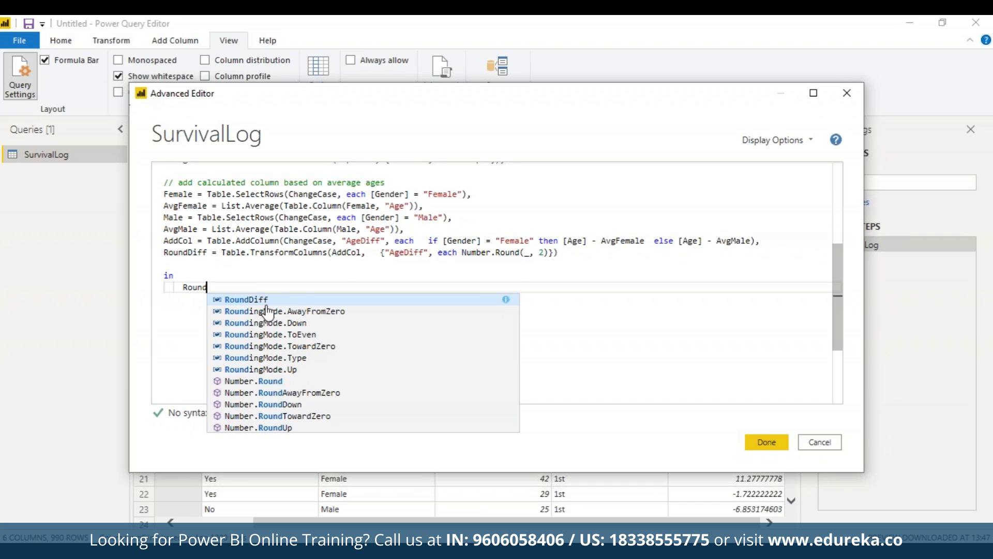
{"action": "key", "text": "Return"}
- Enlarge the code editor to review the complete SurvivalLog code and apply it
{"action": "left_click_drag", "start_coordinate": [836, 311], "coordinate": [833, 254]}
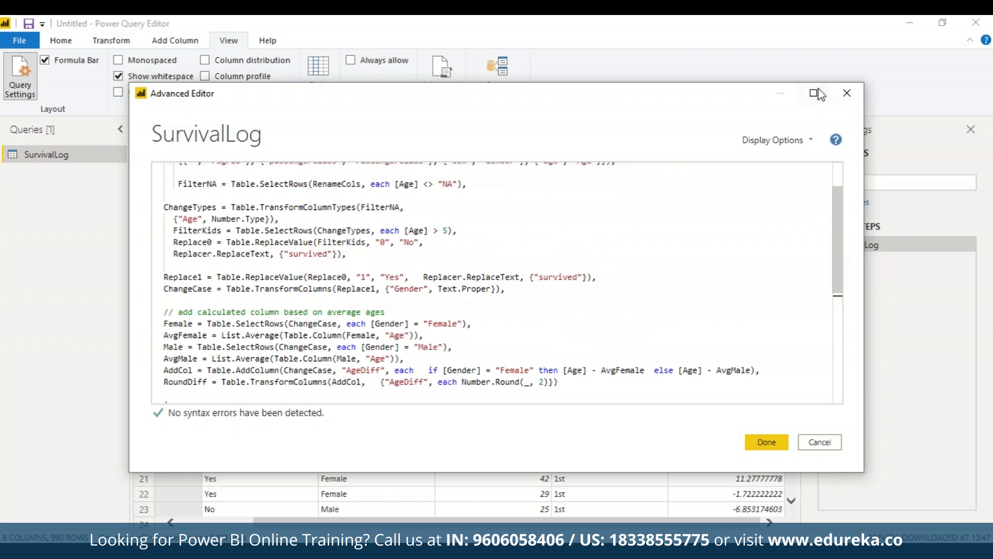
{"action": "left_click", "coordinate": [813, 93]}
{"action": "left_click_drag", "start_coordinate": [973, 296], "coordinate": [956, 211]}
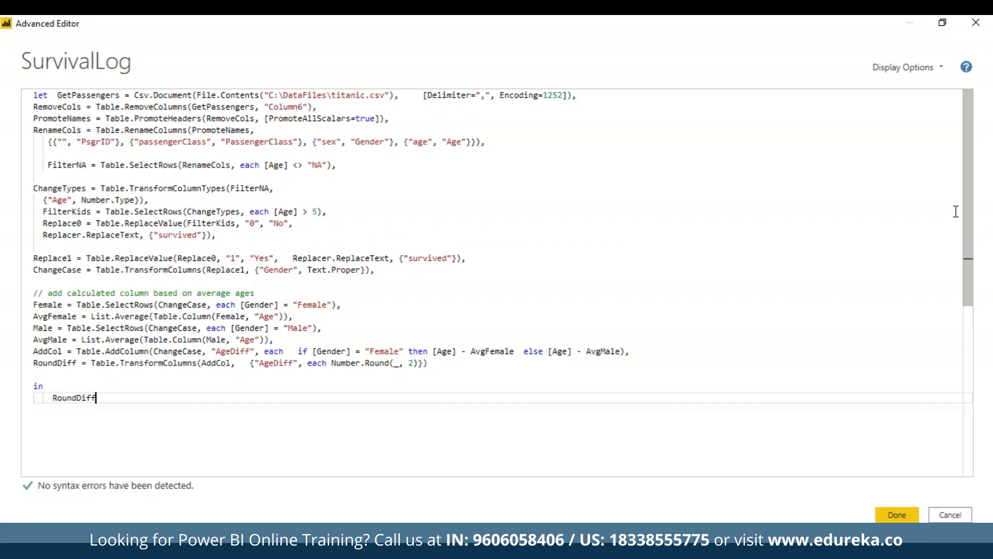
{"action": "left_click", "coordinate": [894, 514]}
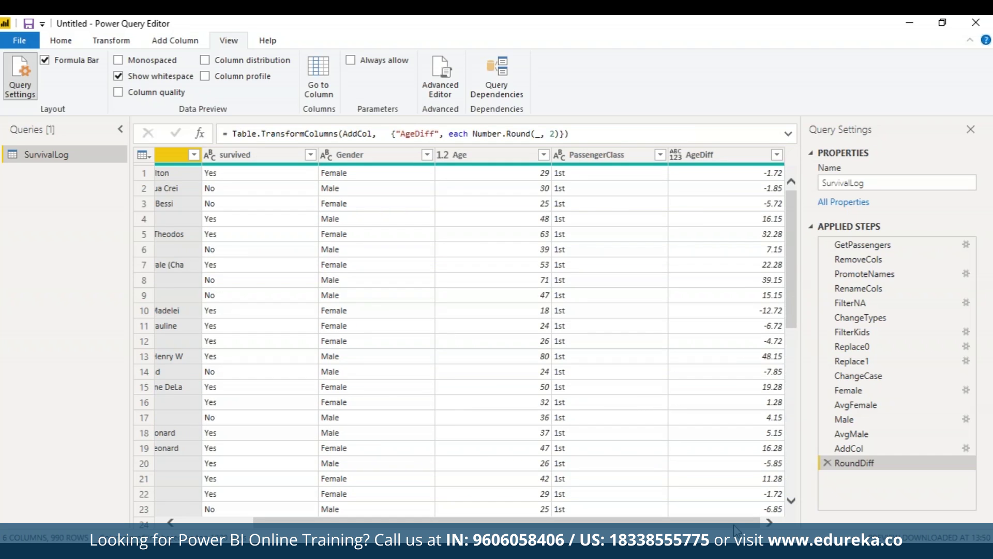
- Examine the applied steps list by viewing the AvgMale result and returning to the RoundDiff table
{"action": "mouse_move", "coordinate": [687, 522]}
{"action": "left_mouse_down"}
{"action": "mouse_move", "coordinate": [613, 528]}
{"action": "mouse_move", "coordinate": [686, 528]}
{"action": "left_mouse_up"}
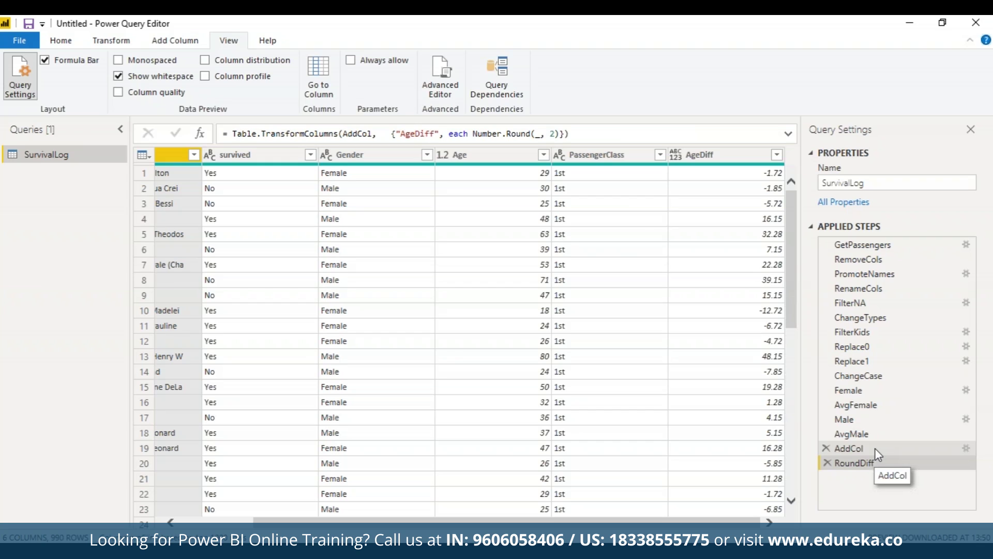
{"action": "left_click", "coordinate": [874, 433]}
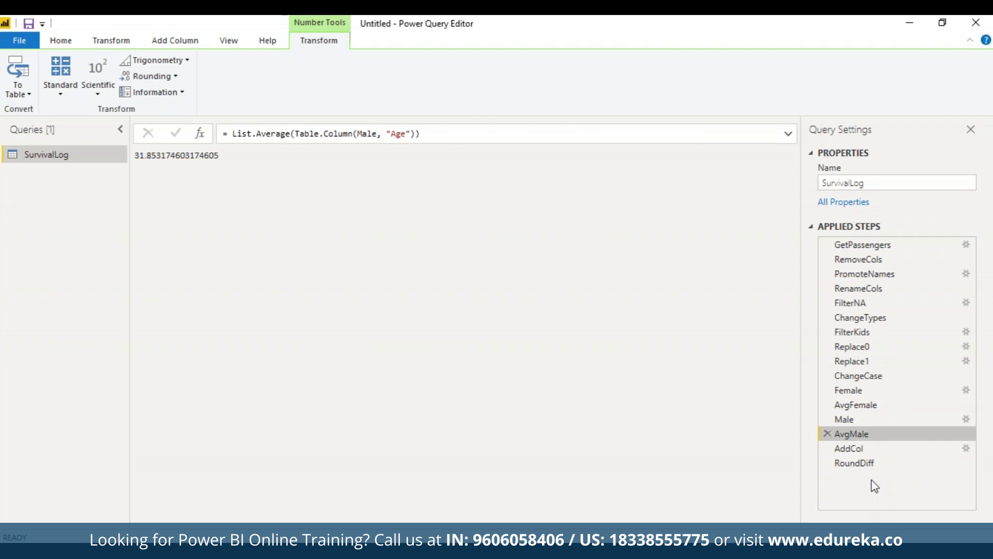
{"action": "left_click", "coordinate": [874, 463]}
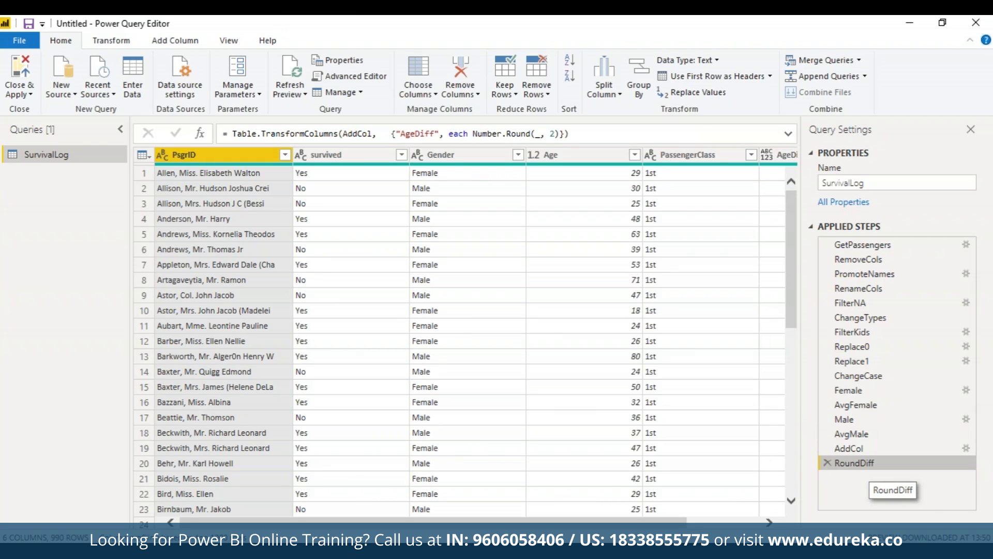